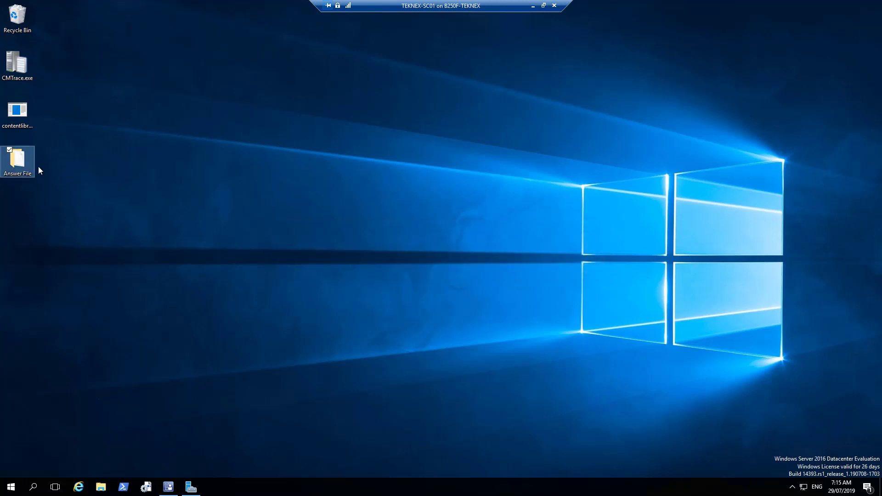
# Step: Open the Answer File folder and make sure the Read-only attribute of install.wim is cleared in its properties
pyautogui.doubleClick(26, 162)
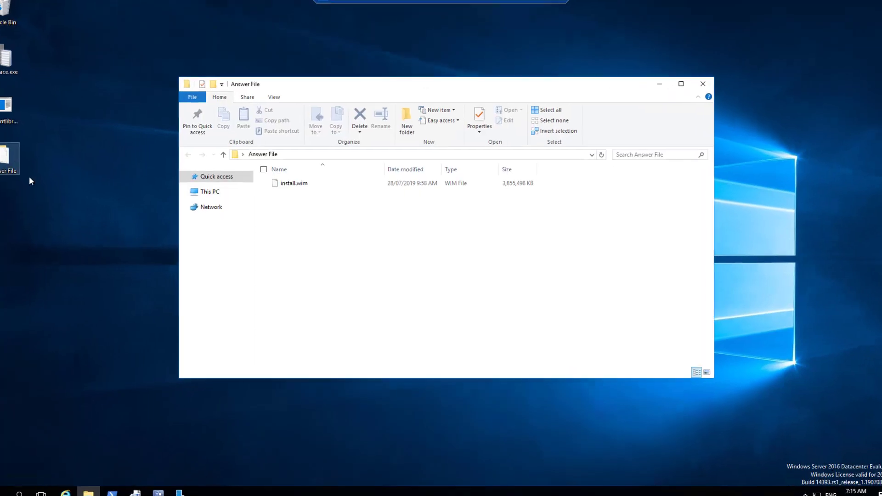
pyautogui.click(295, 183)
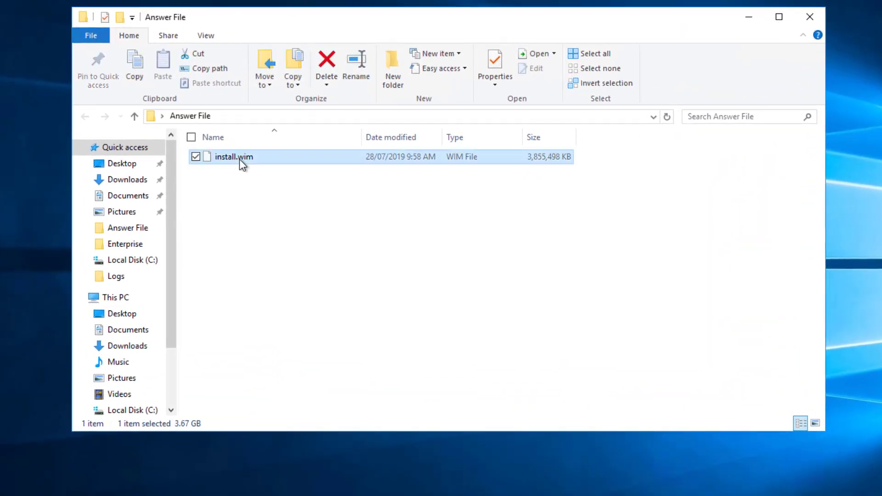
pyautogui.rightClick(239, 159)
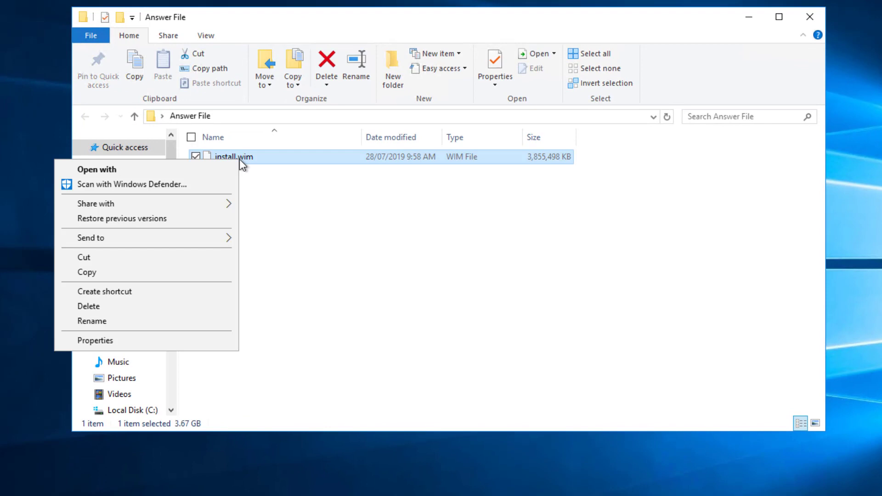
pyautogui.click(137, 343)
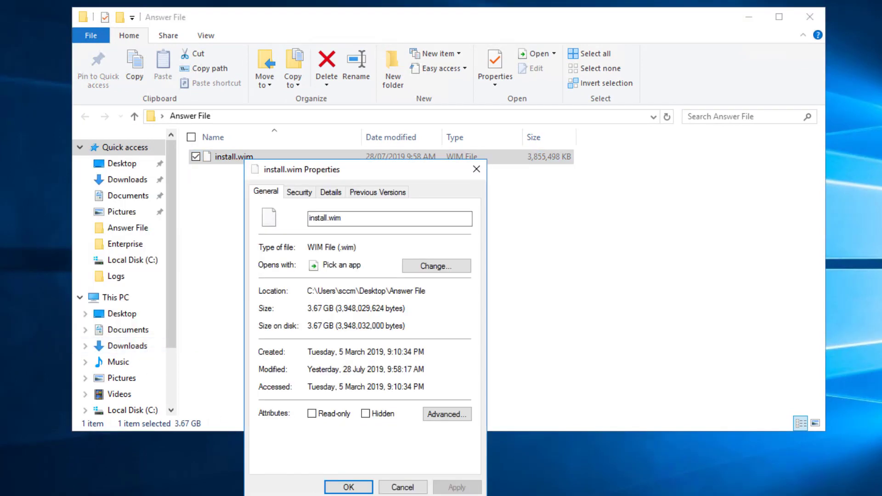
pyautogui.click(314, 415)
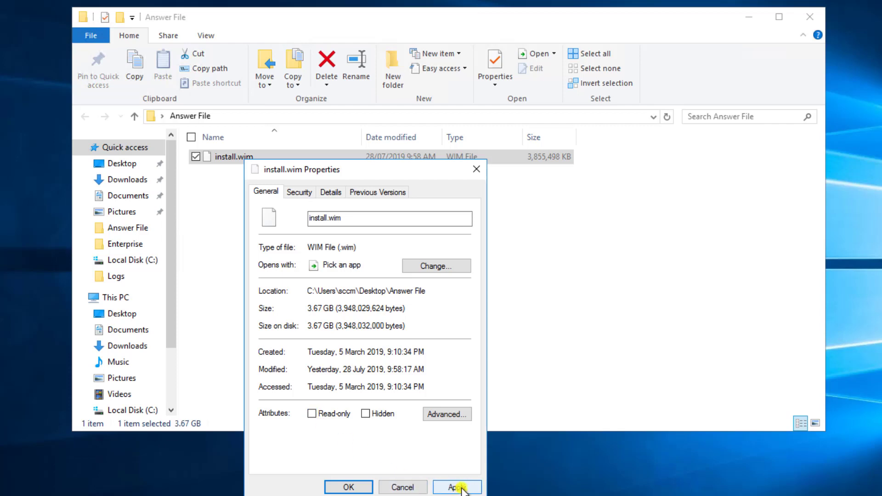
pyautogui.click(460, 488)
pyautogui.click(350, 487)
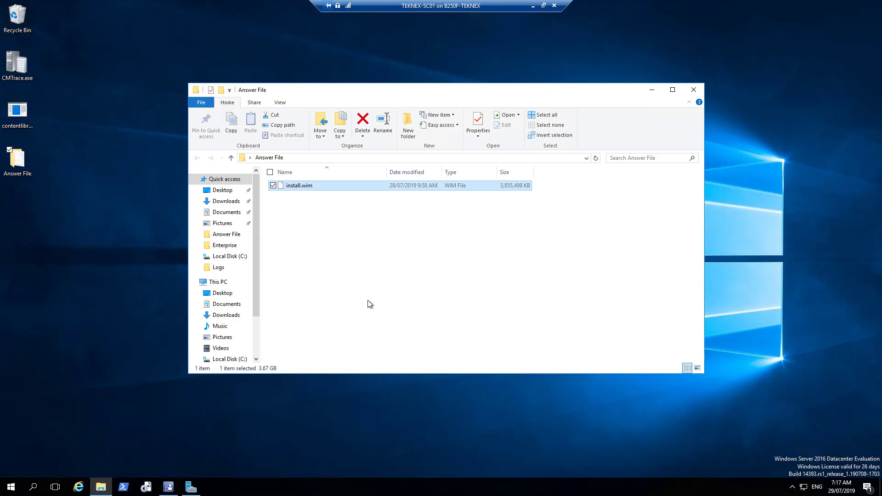
pyautogui.click(366, 264)
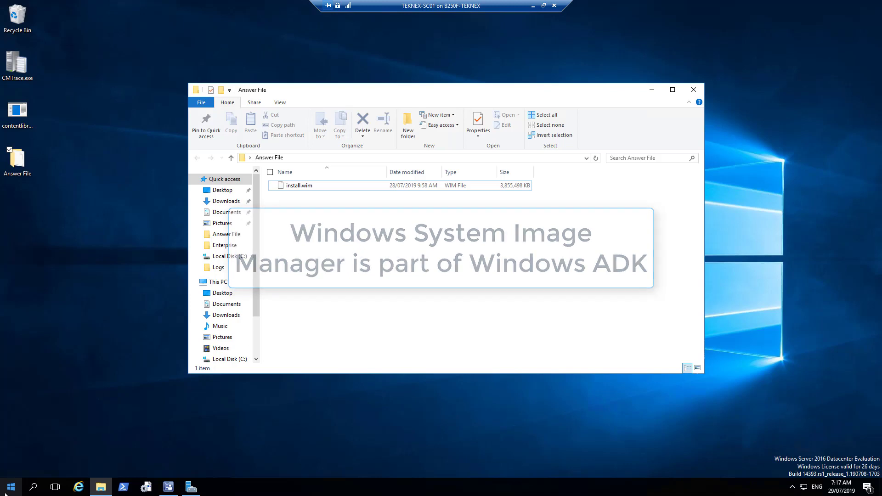
# Step: Launch Windows System Image Manager from Windows Kits and dismiss the startup error about the distribution share
pyautogui.click(6, 492)
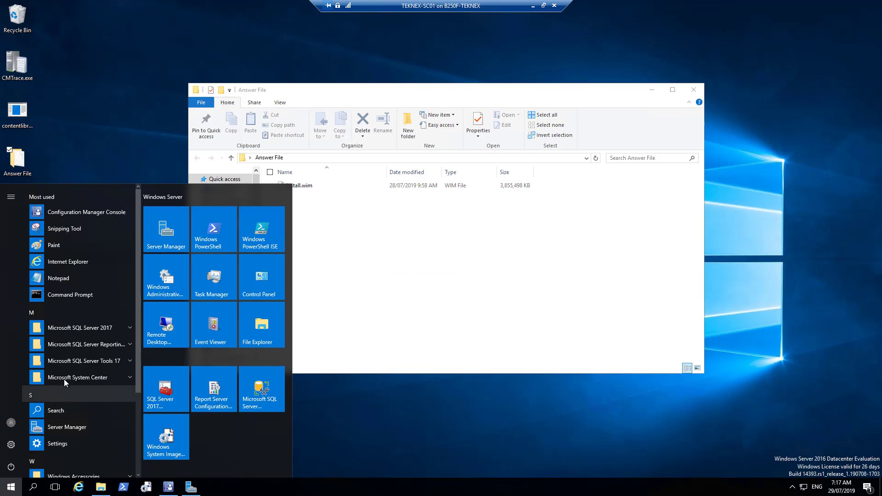
pyautogui.scroll(-3, 87, 321)
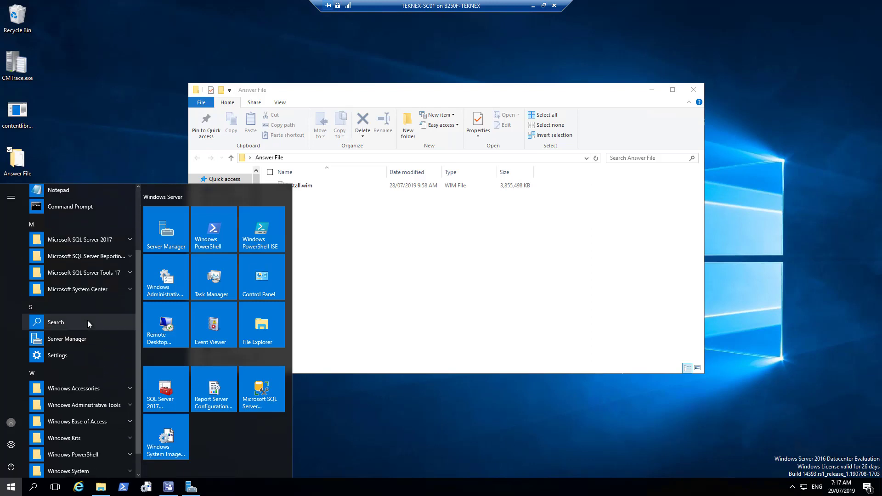
pyautogui.scroll(-1, 89, 325)
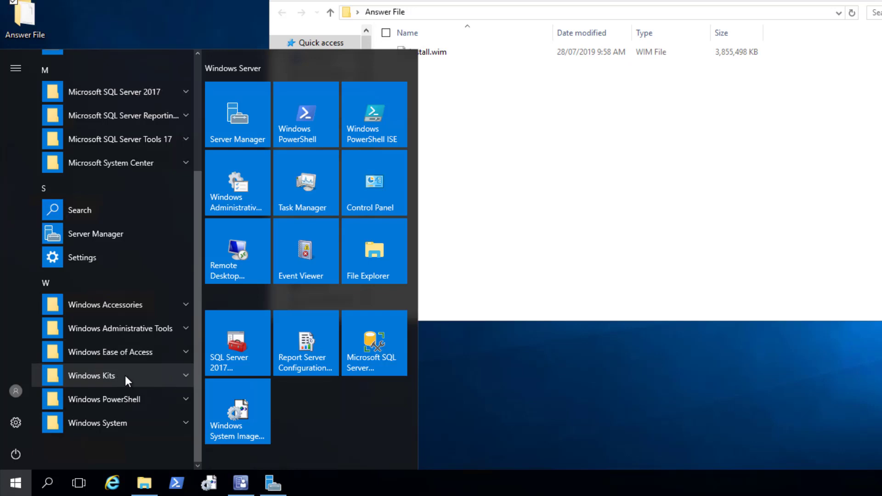
pyautogui.click(125, 376)
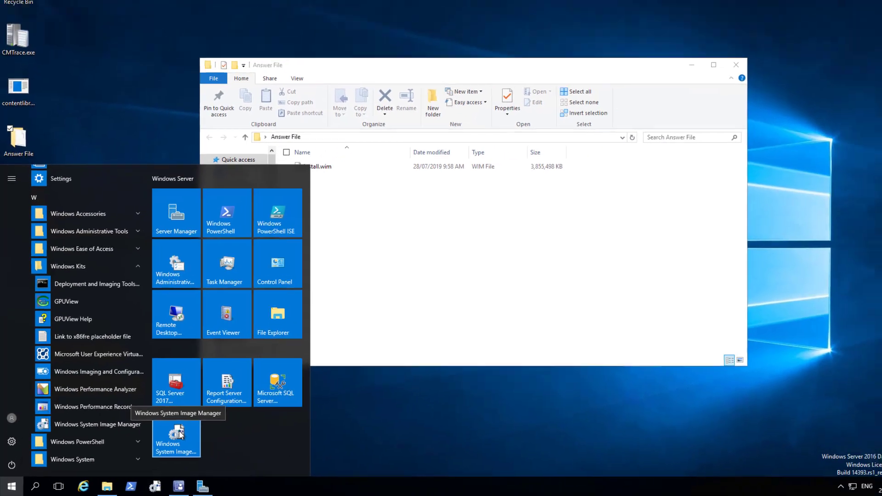
pyautogui.click(243, 414)
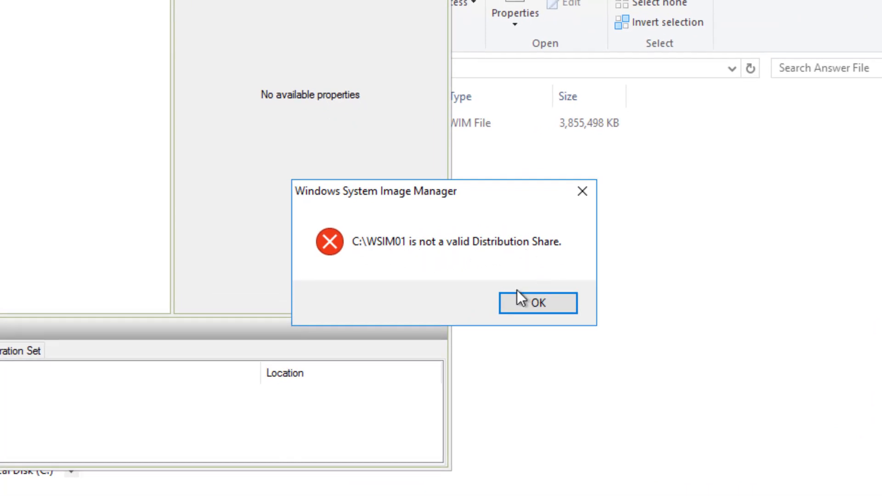
pyautogui.click(531, 302)
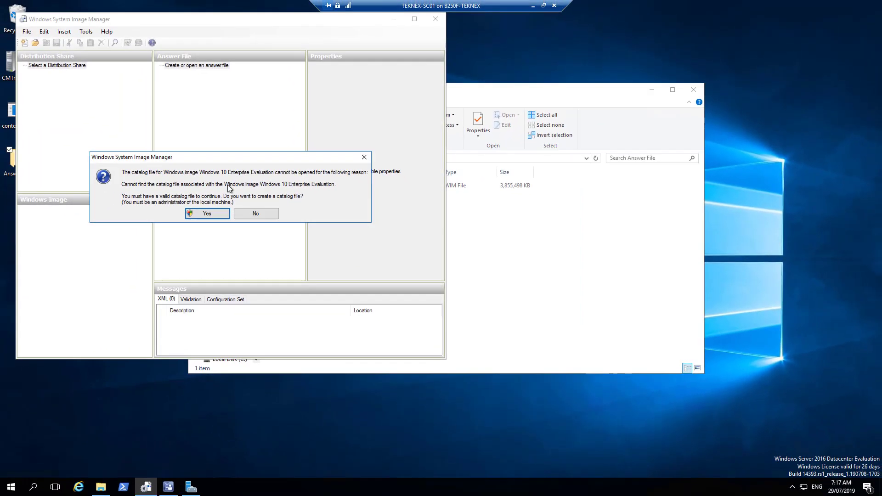
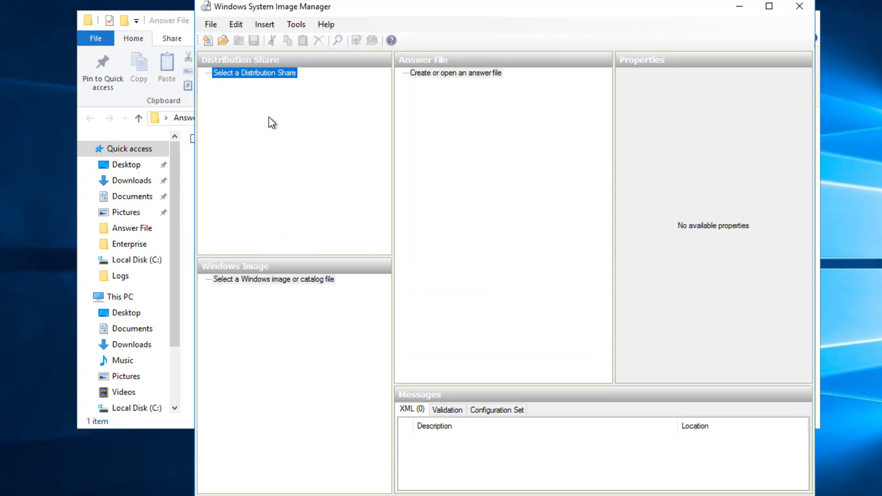
# Step: Create a distribution share in a new folder named WSIM on Local Disk (C:) and expand its contents
pyautogui.rightClick(269, 117)
pyautogui.click(217, 56)
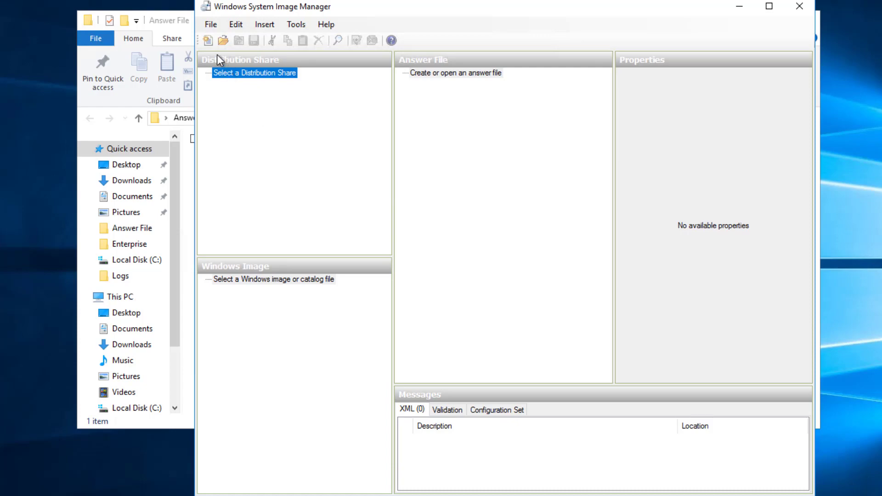
pyautogui.rightClick(257, 109)
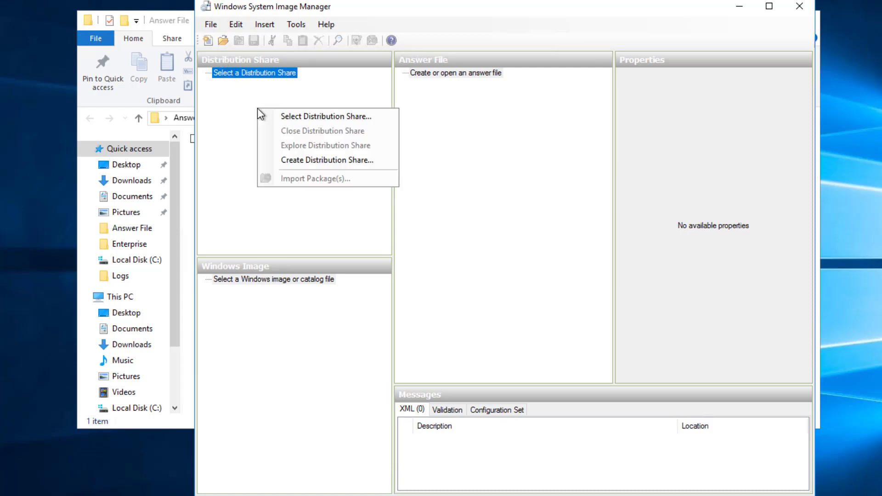
pyautogui.click(323, 162)
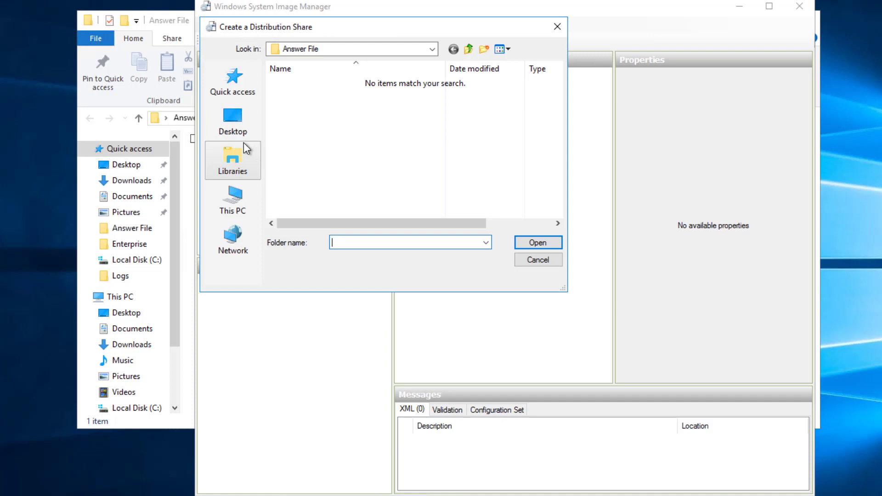
pyautogui.click(244, 202)
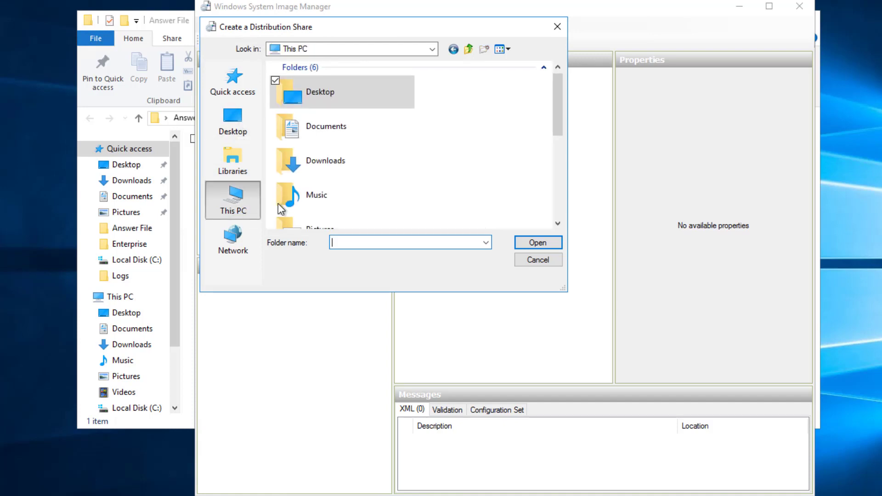
pyautogui.scroll(-5, 387, 161)
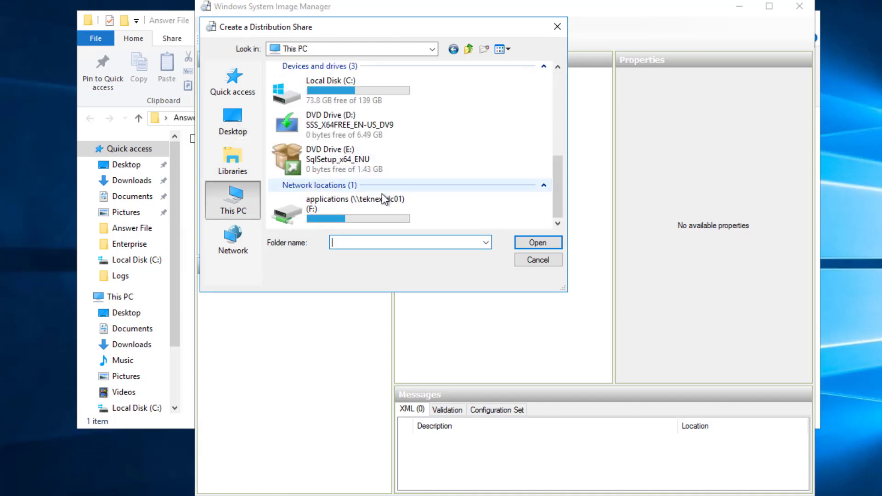
pyautogui.doubleClick(352, 98)
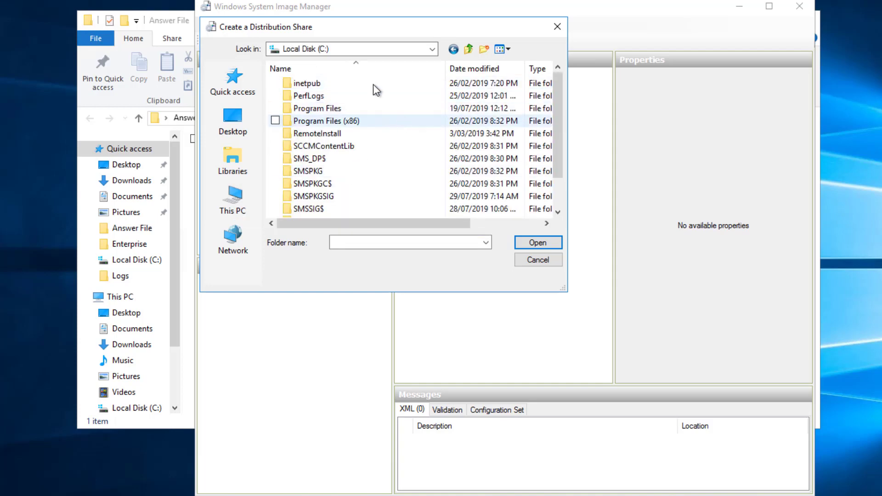
pyautogui.scroll(-1, 417, 144)
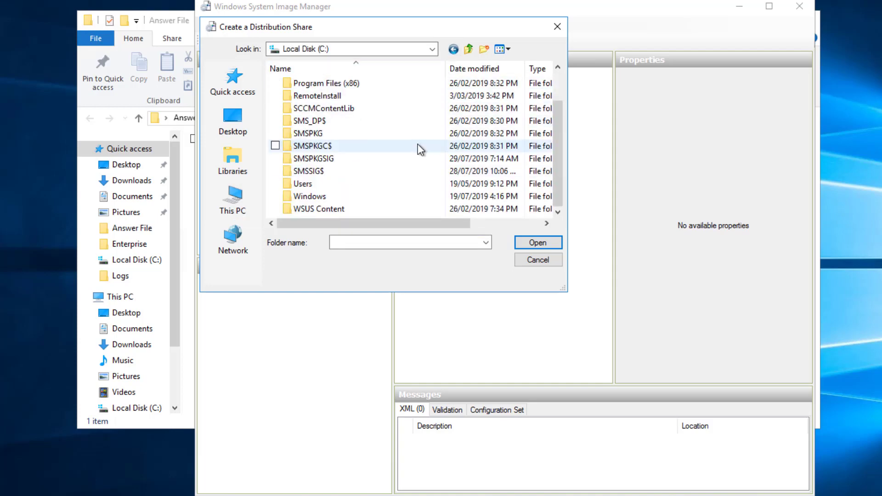
pyautogui.click(484, 49)
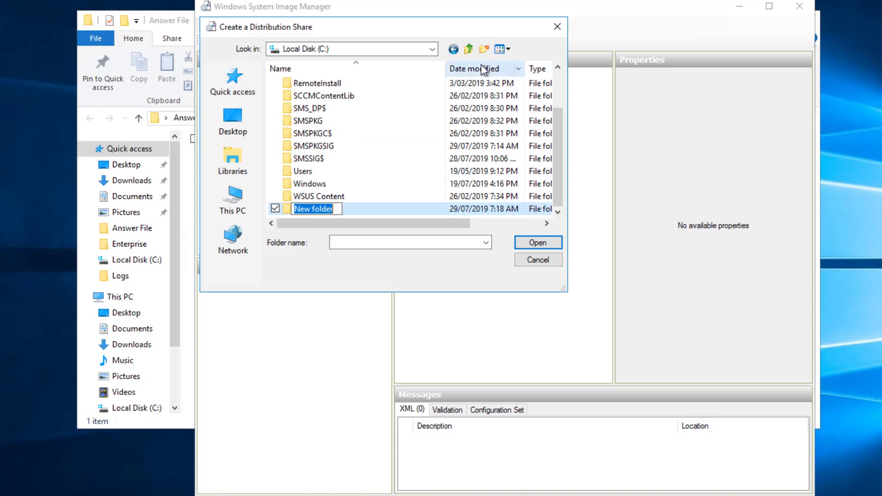
pyautogui.write('WSIM')
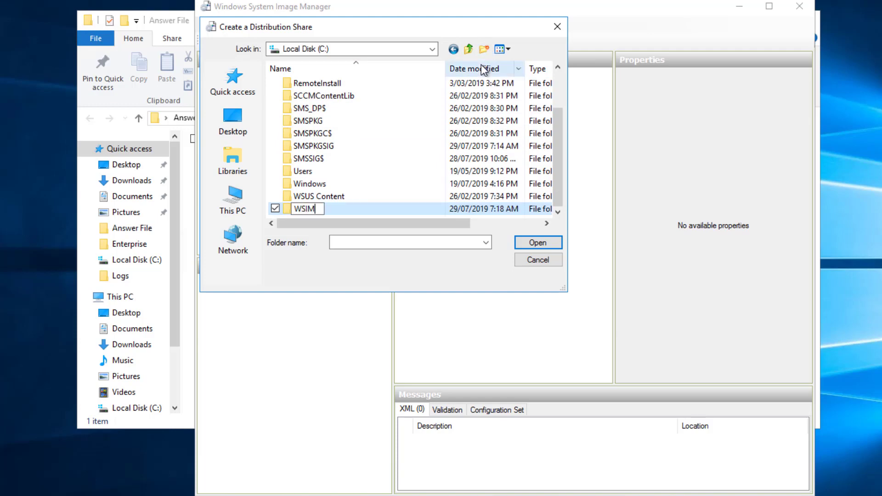
pyautogui.press('Return')
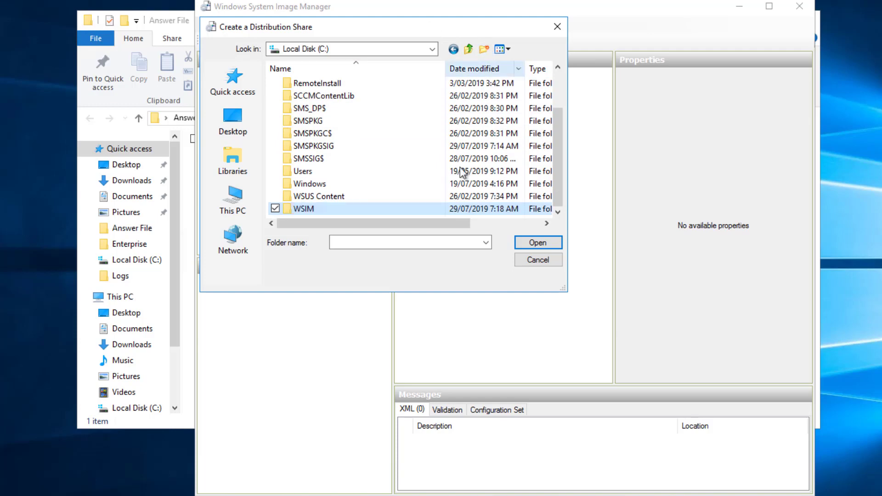
pyautogui.click(550, 244)
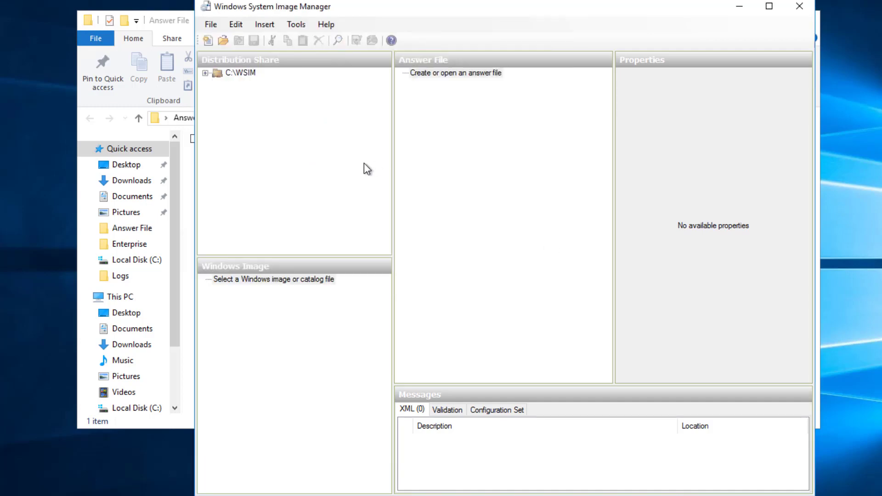
pyautogui.click(206, 73)
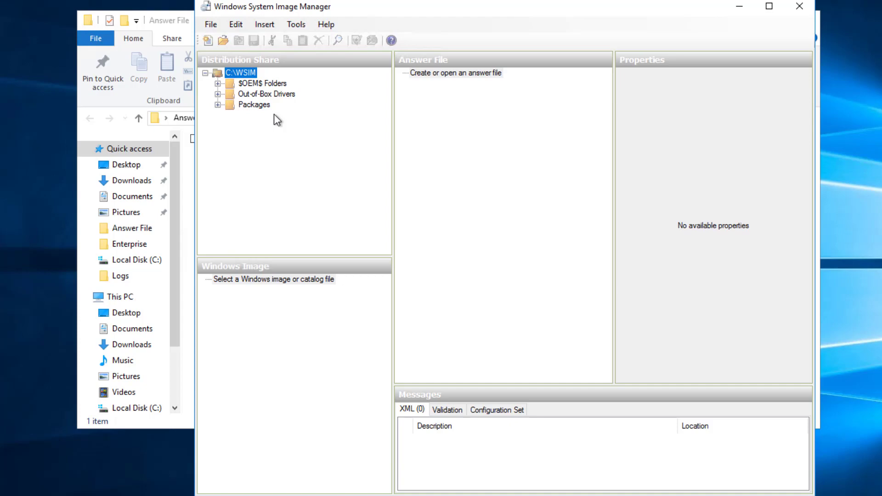
# Step: Load install.wim from the Answer File folder as the Windows image and agree to create its catalog file
pyautogui.click(263, 346)
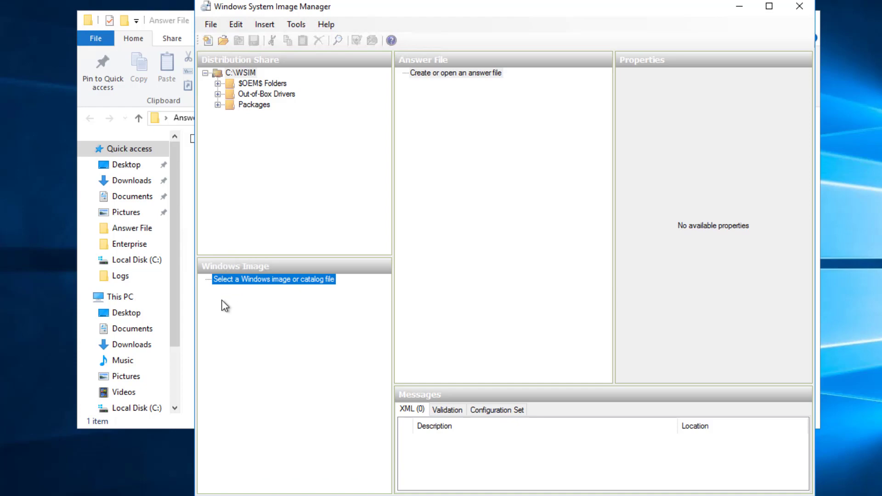
pyautogui.rightClick(262, 326)
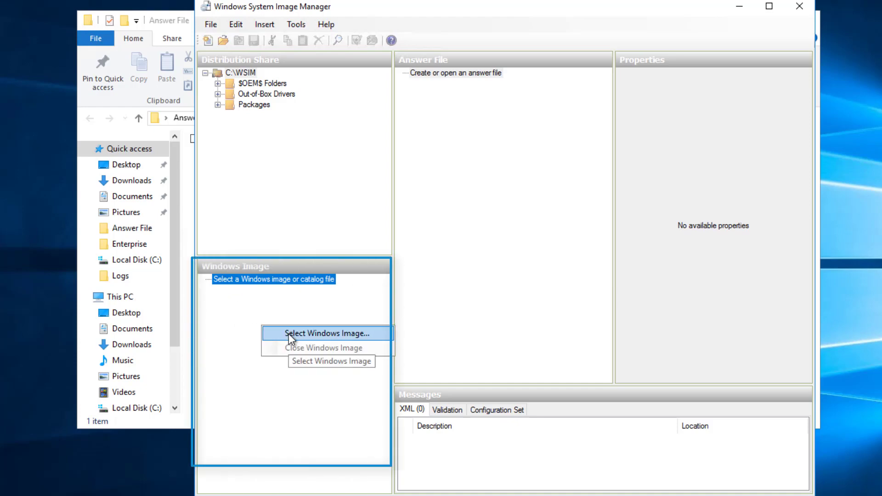
pyautogui.click(295, 334)
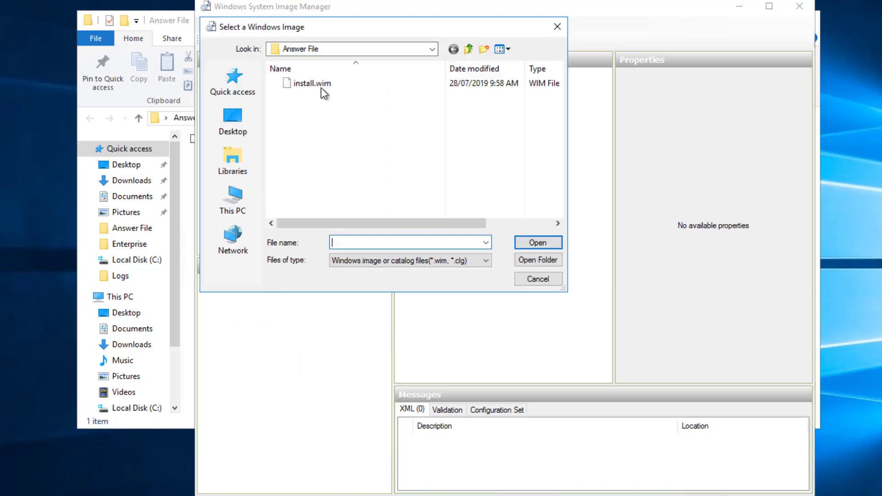
pyautogui.click(322, 84)
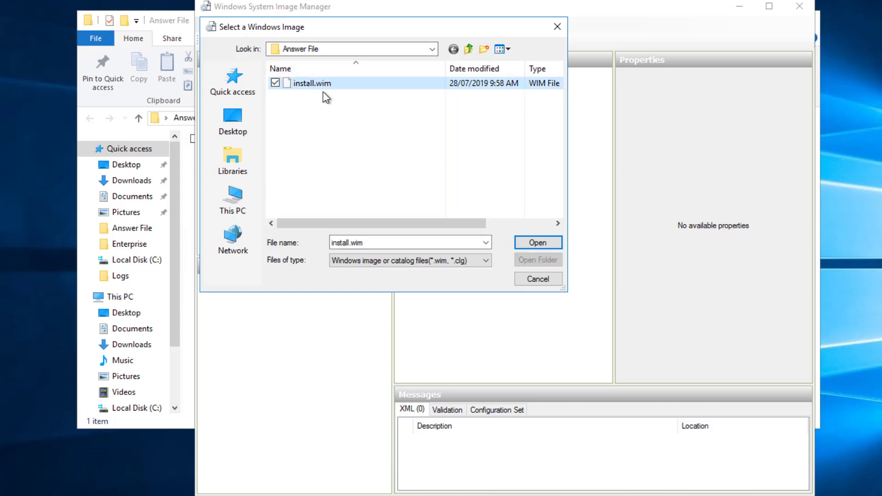
pyautogui.click(537, 243)
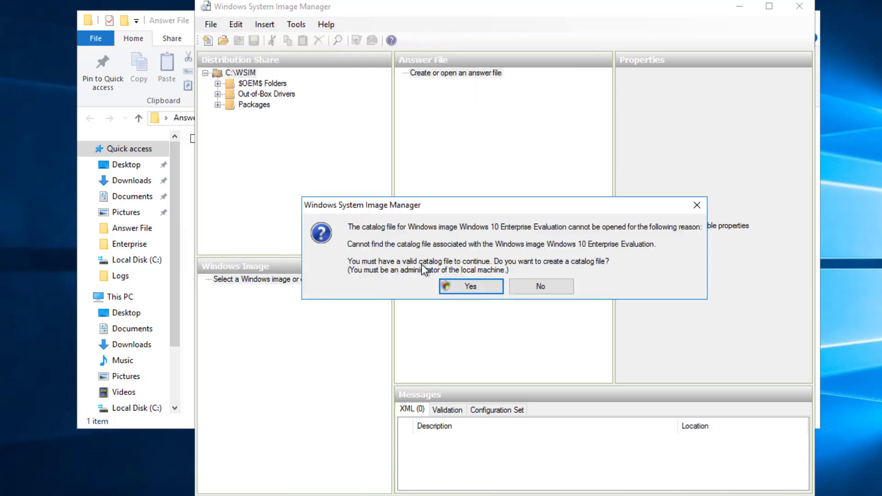
pyautogui.click(473, 284)
pyautogui.click(404, 332)
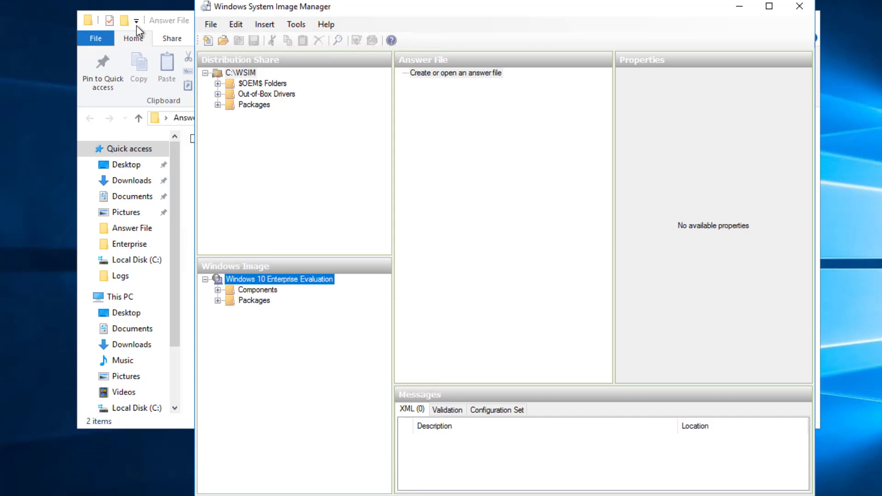
# Step: Check the Answer File folder for the generated CLG catalog file and minimize the folder window
pyautogui.click(170, 23)
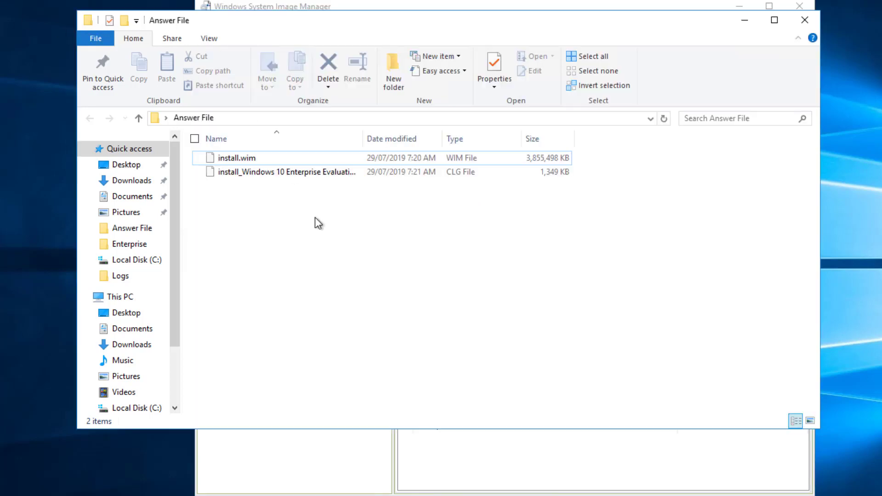
pyautogui.click(304, 175)
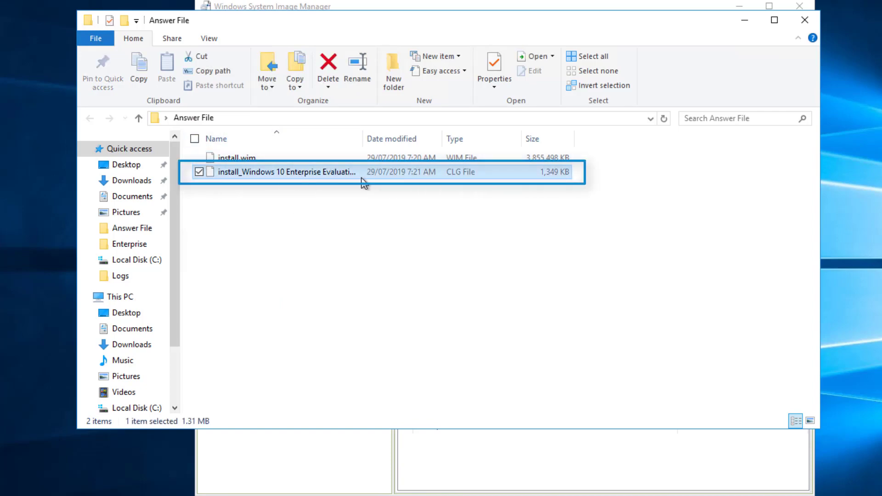
pyautogui.click(745, 20)
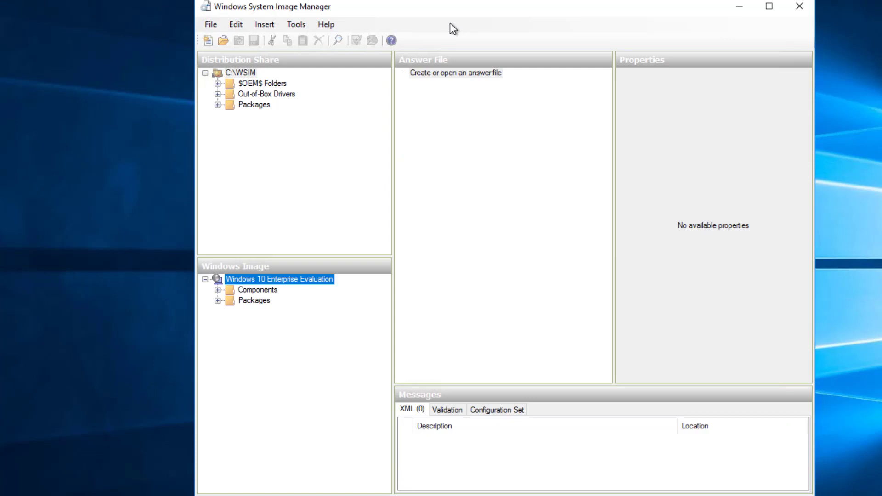
# Step: Create a new, empty answer file for the loaded Windows 10 Enterprise Evaluation image
pyautogui.click(461, 113)
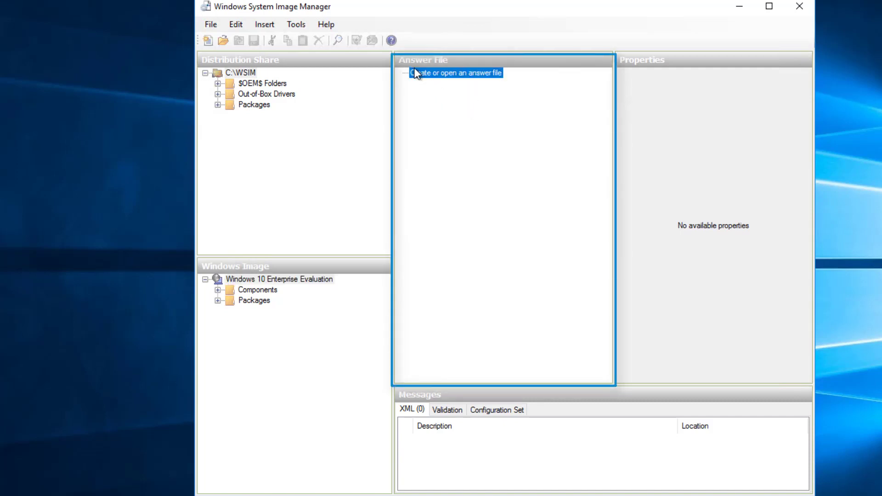
pyautogui.rightClick(453, 102)
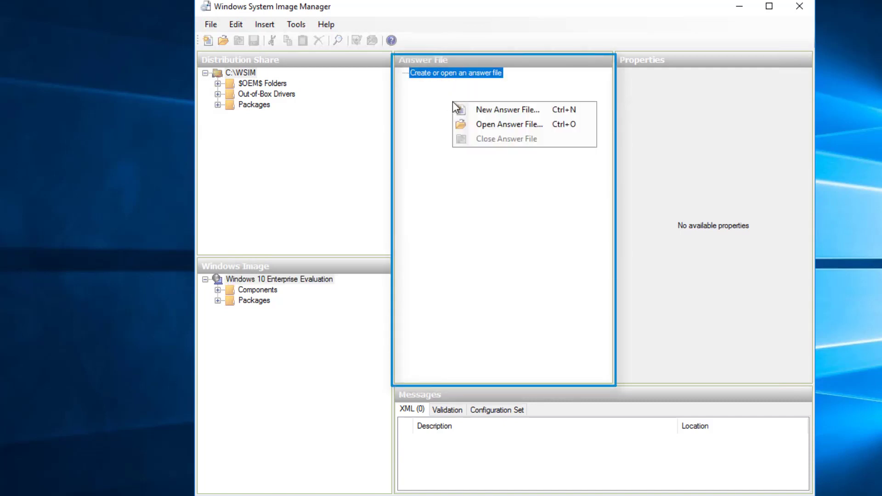
pyautogui.click(483, 112)
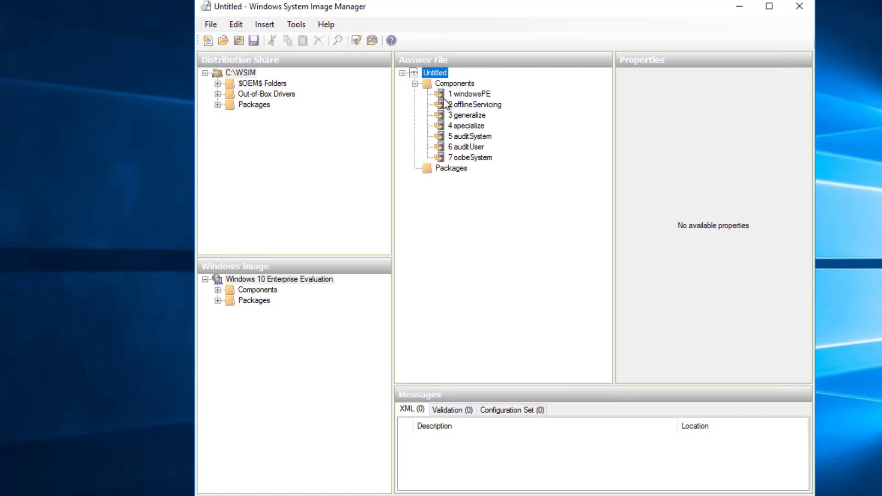
pyautogui.click(488, 136)
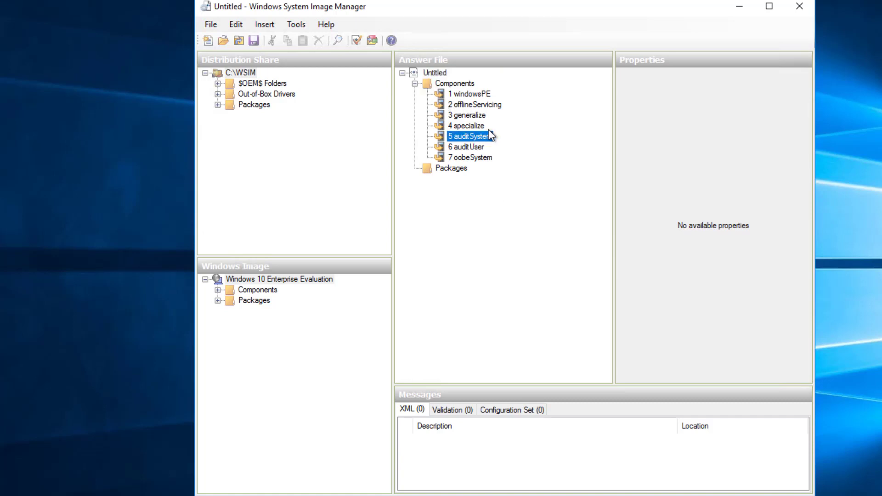
# Step: Add the OEMInformation setting of the image's amd64_Microsoft-Windows-Shell-Setup component to pass 4 specialize
pyautogui.click(260, 279)
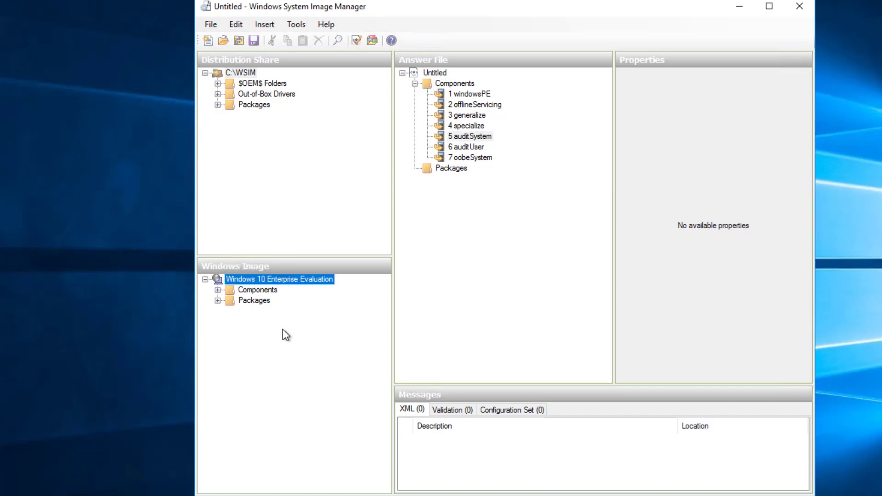
pyautogui.click(218, 290)
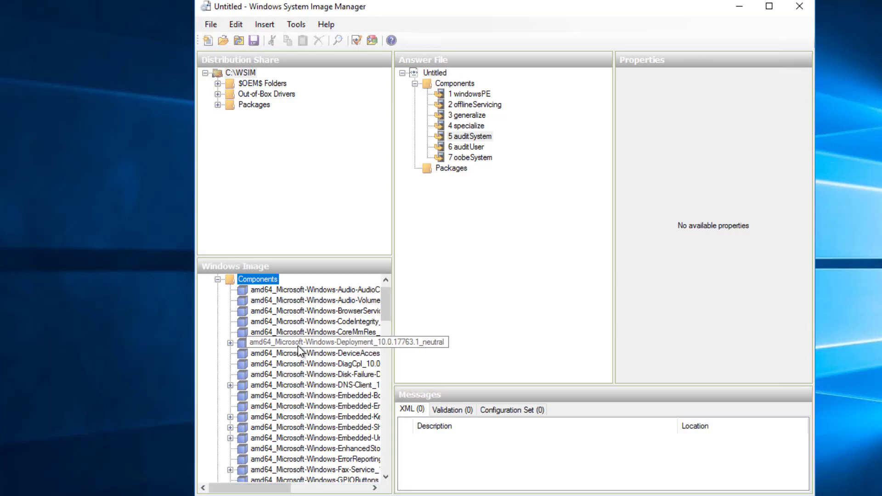
pyautogui.scroll(-4, 317, 380)
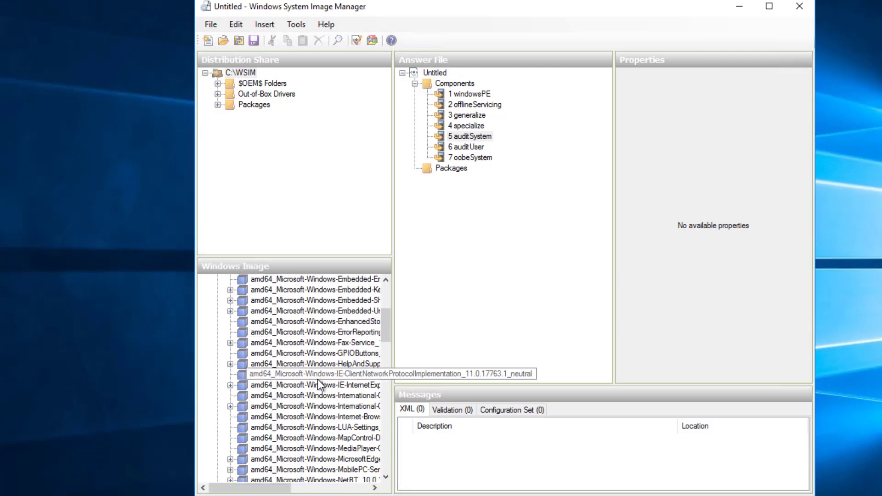
pyautogui.scroll(-10, 318, 379)
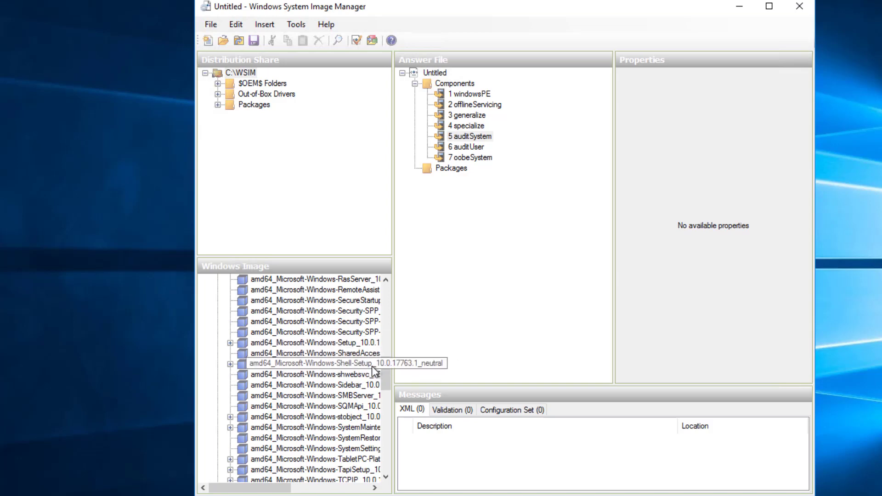
pyautogui.click(350, 366)
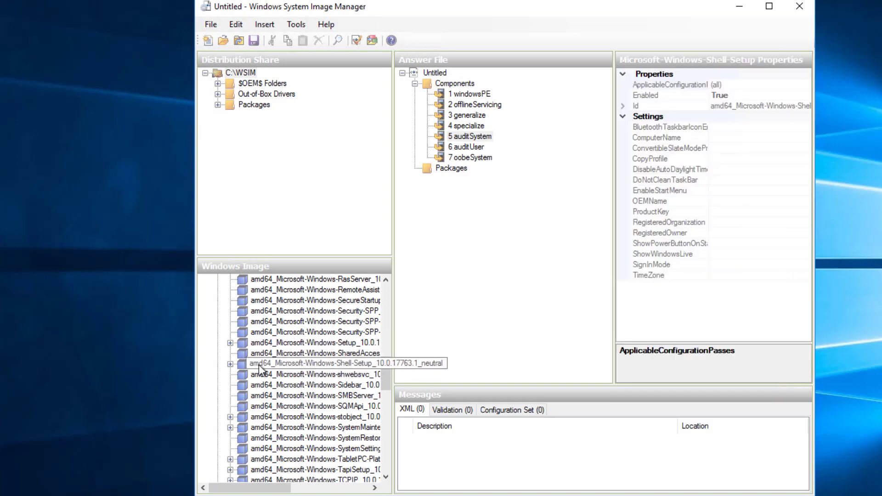
pyautogui.click(231, 364)
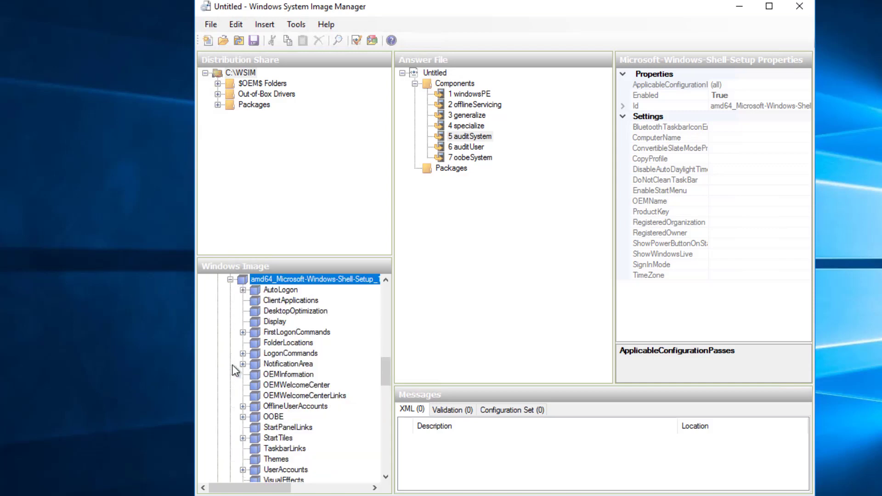
pyautogui.click(290, 375)
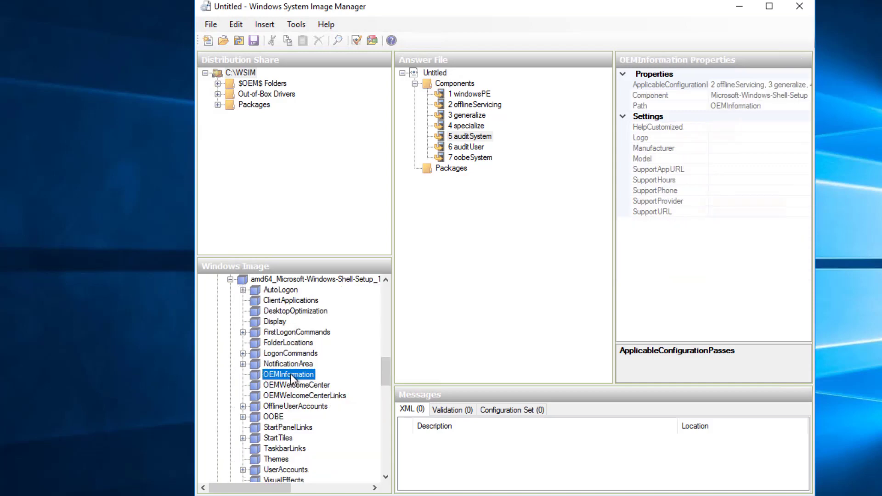
pyautogui.rightClick(291, 374)
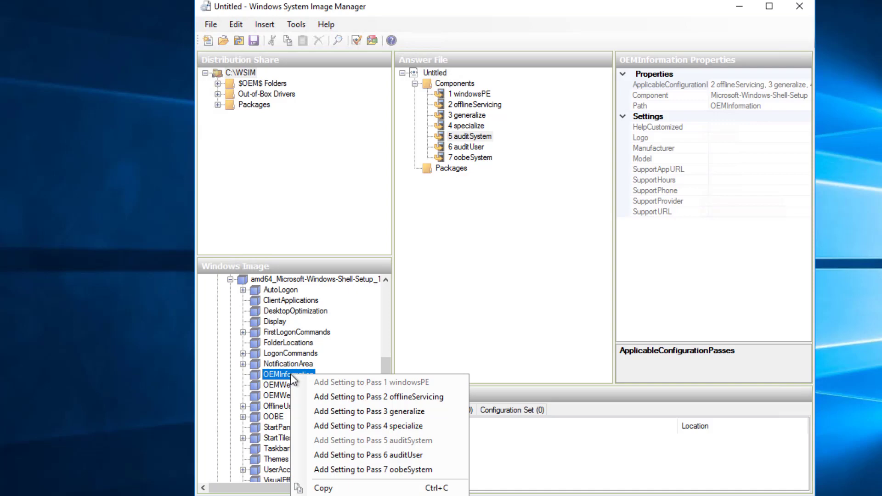
pyautogui.click(338, 426)
# Step: Add the Shell-Setup component's OOBE setting to pass 7 oobeSystem of the answer file
pyautogui.scroll(-1, 334, 405)
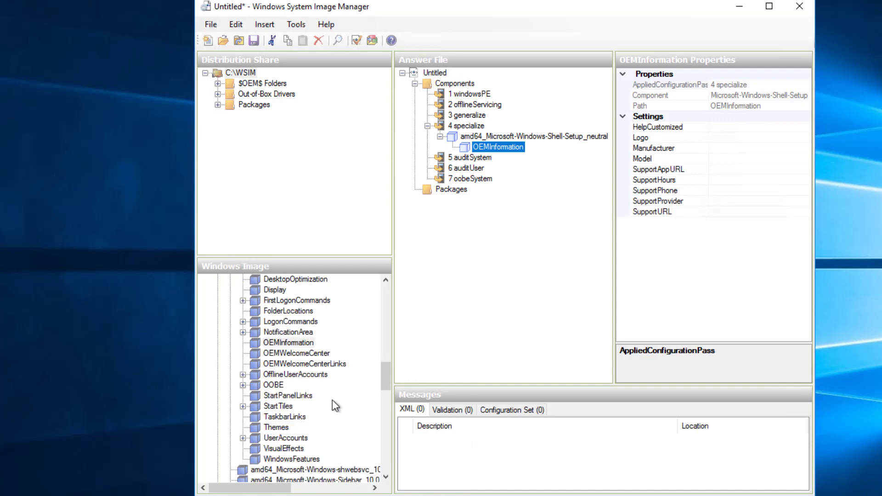
pyautogui.click(271, 385)
pyautogui.rightClick(267, 387)
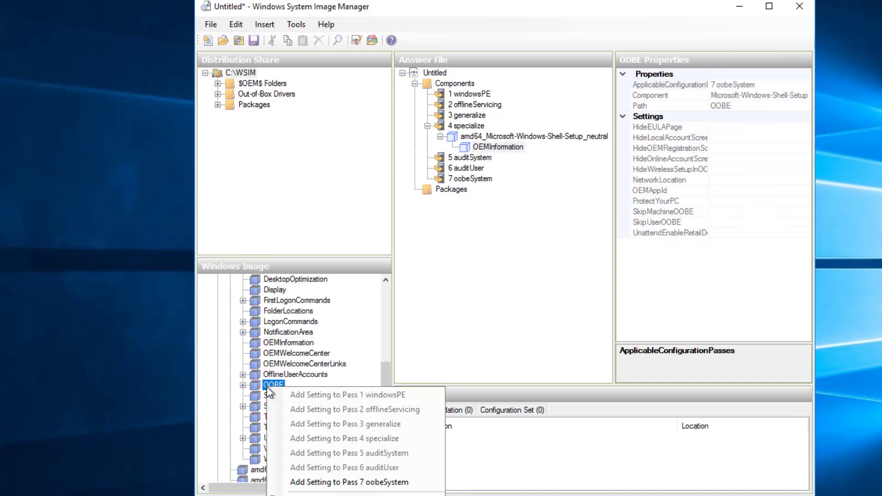
pyautogui.click(349, 482)
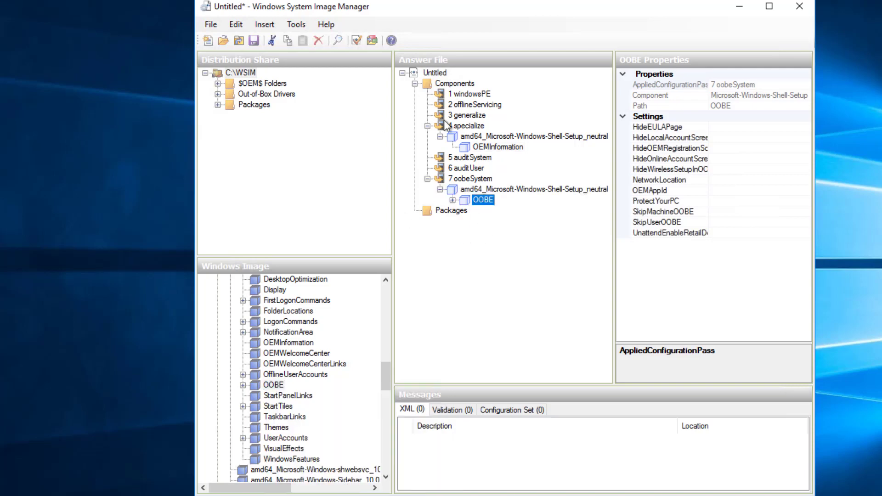
pyautogui.click(489, 137)
pyautogui.click(492, 146)
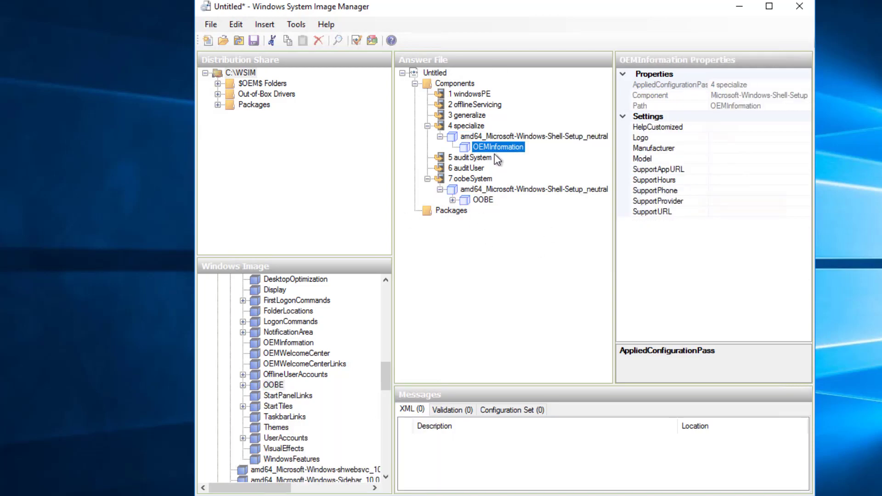
pyautogui.click(452, 127)
pyautogui.click(470, 181)
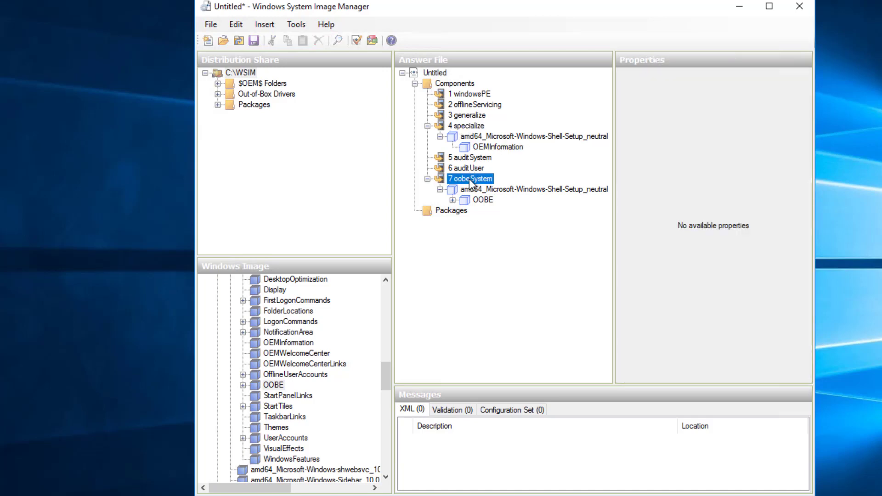
pyautogui.click(476, 138)
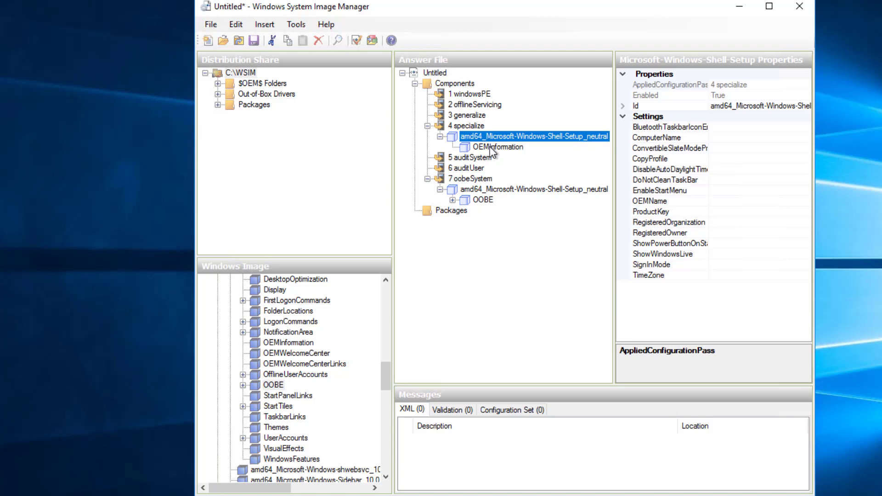
# Step: Set the OEMInformation manufacturer to Teknex and the model to Hyper-V VM in the specialize pass
pyautogui.click(496, 148)
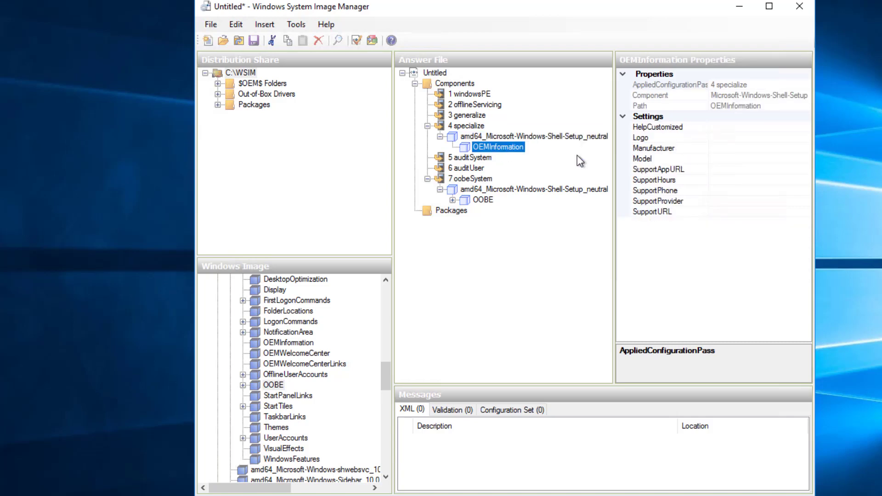
pyautogui.click(720, 148)
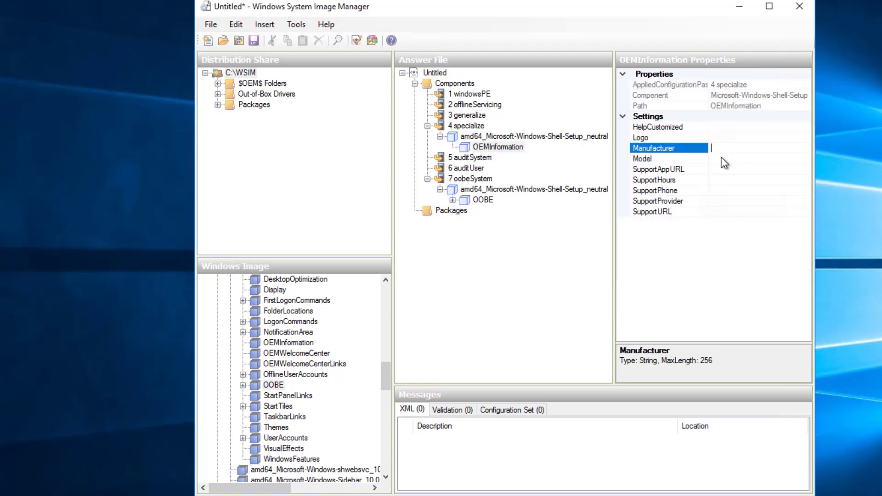
pyautogui.click(715, 160)
pyautogui.click(724, 148)
pyautogui.click(726, 159)
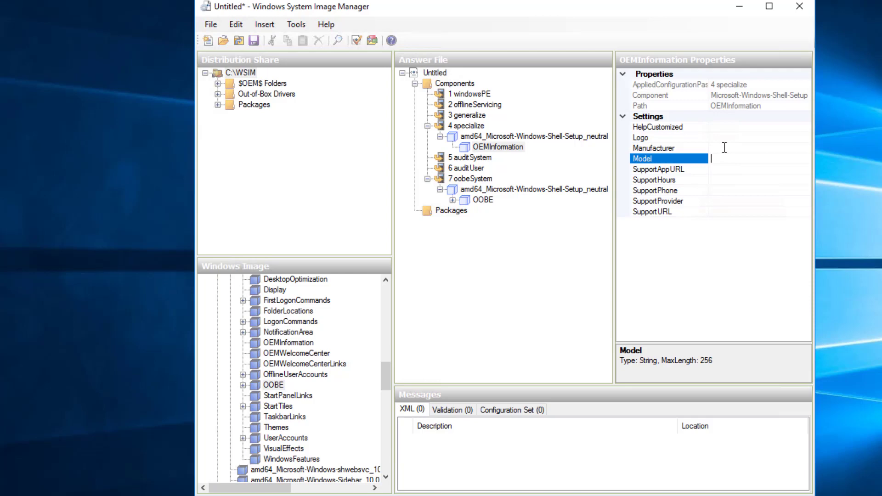
pyautogui.click(724, 147)
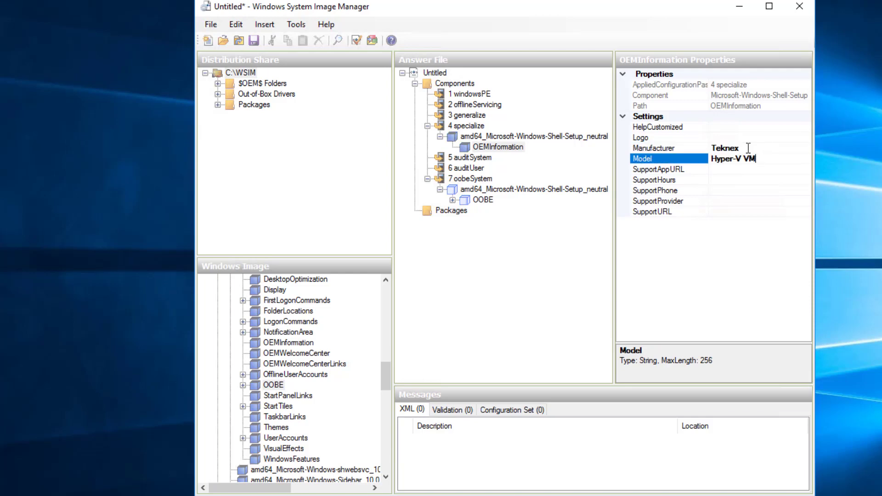
pyautogui.click(748, 147)
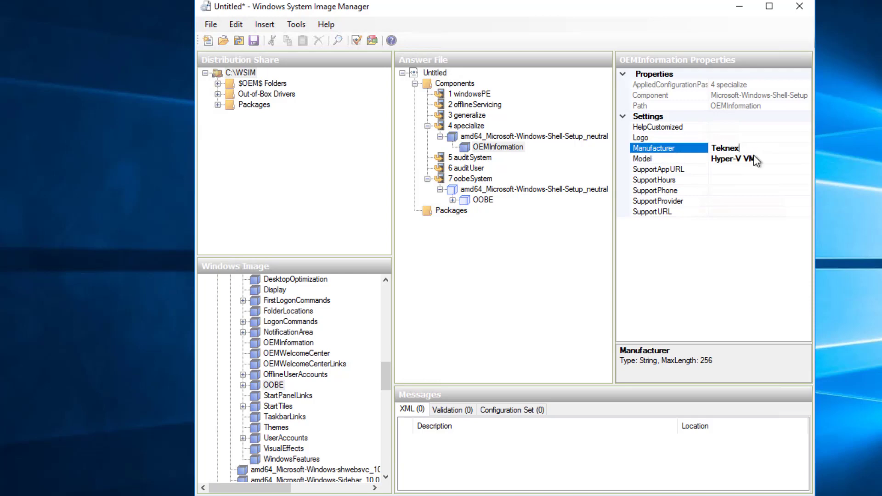
pyautogui.click(766, 157)
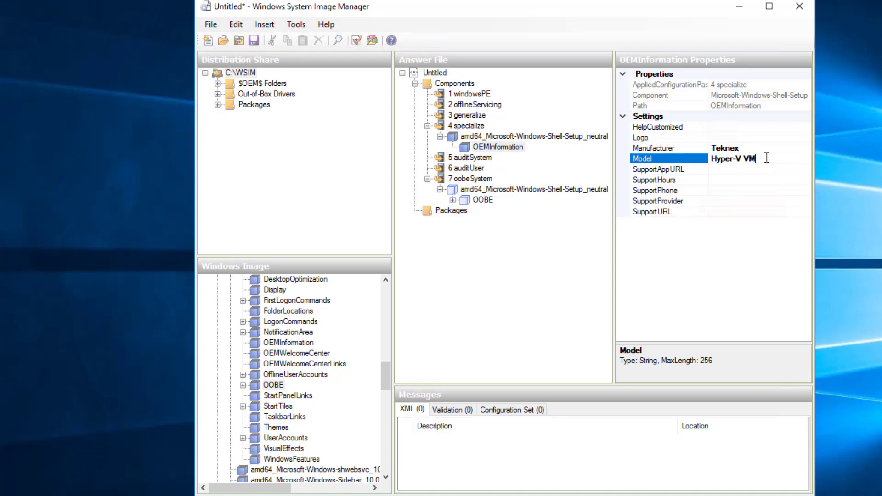
# Step: Set HideEULAPage to true in the OOBE settings of the oobeSystem pass
pyautogui.click(479, 179)
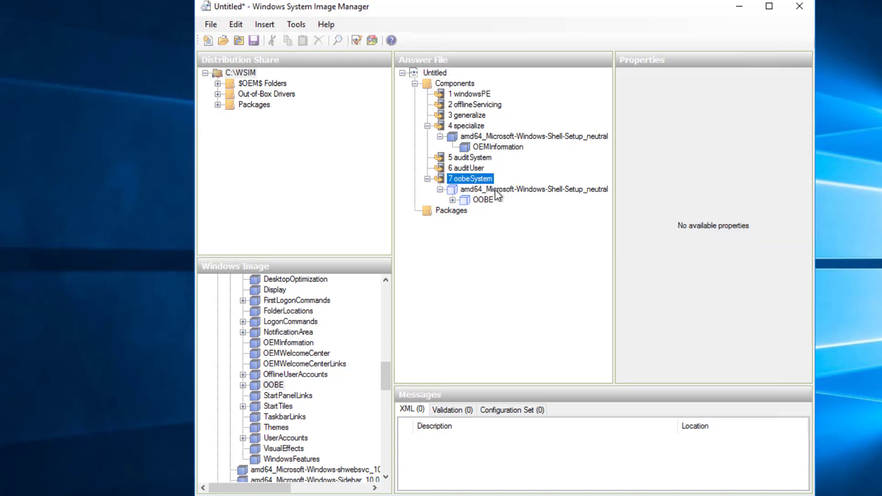
pyautogui.click(481, 200)
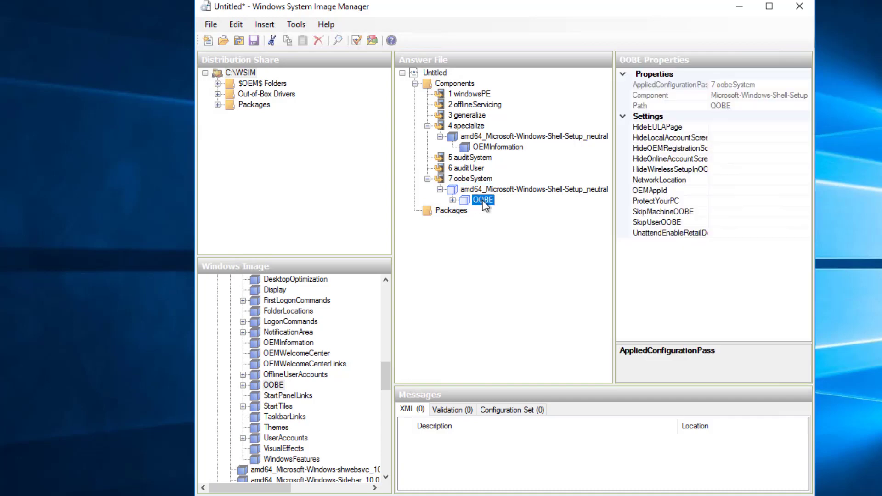
pyautogui.click(726, 128)
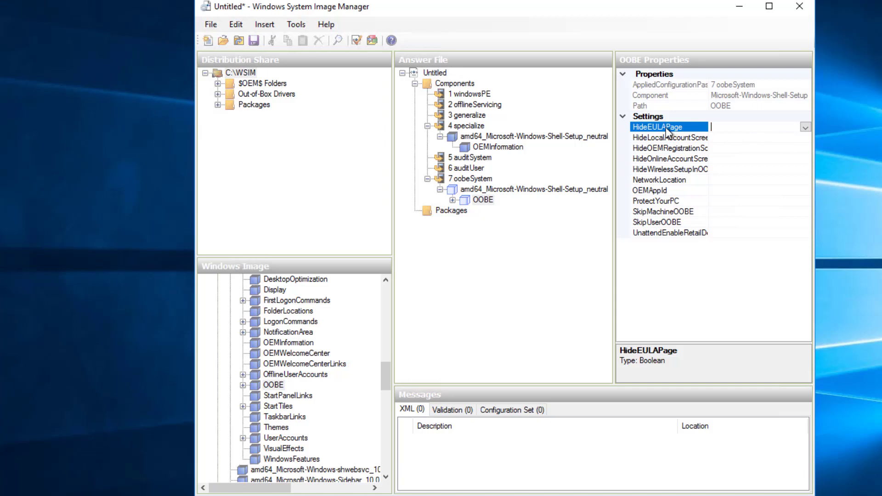
pyautogui.click(806, 127)
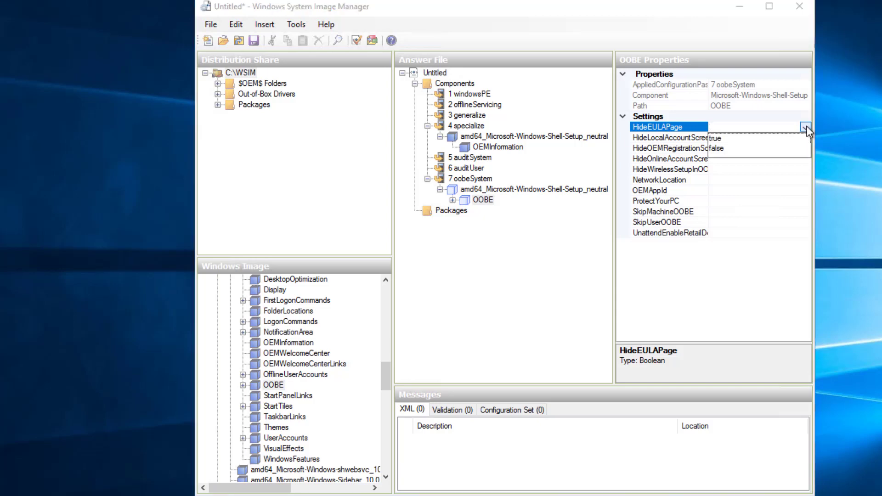
pyautogui.click(719, 138)
pyautogui.click(737, 137)
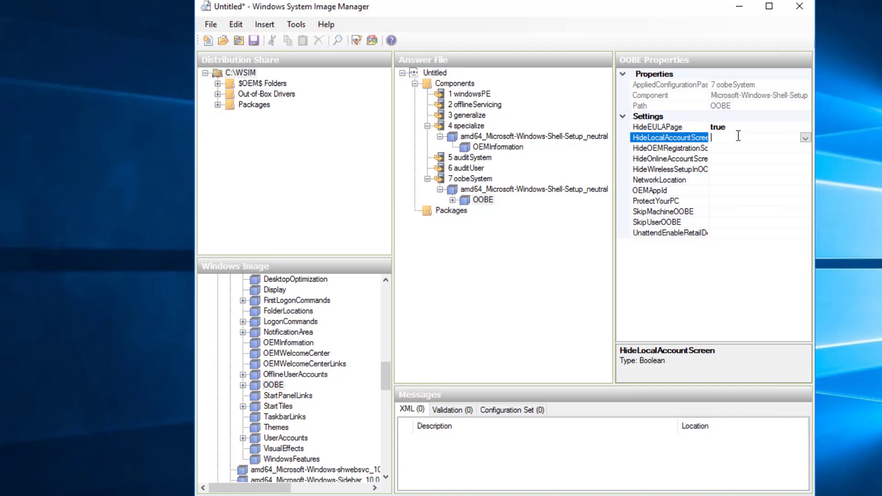
# Step: Set HideOnlineAccountScreens and HideWirelessSetupInOOBE to true in the OOBE settings
pyautogui.click(725, 159)
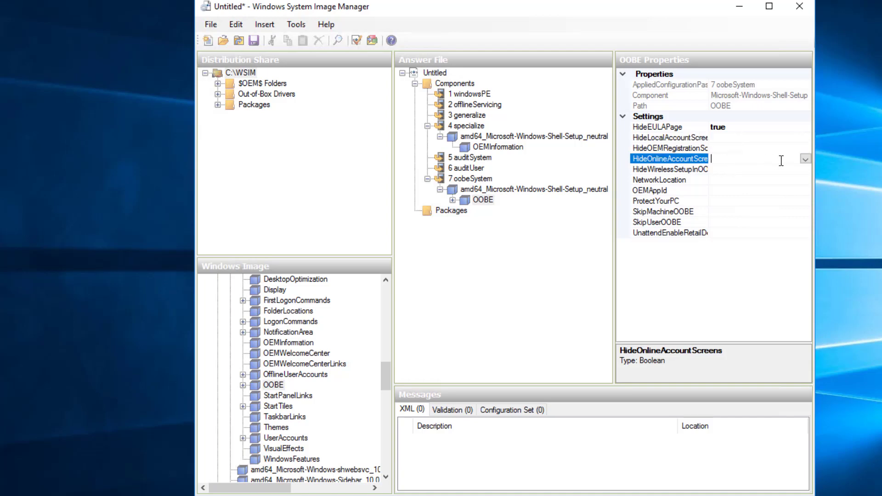
pyautogui.click(805, 159)
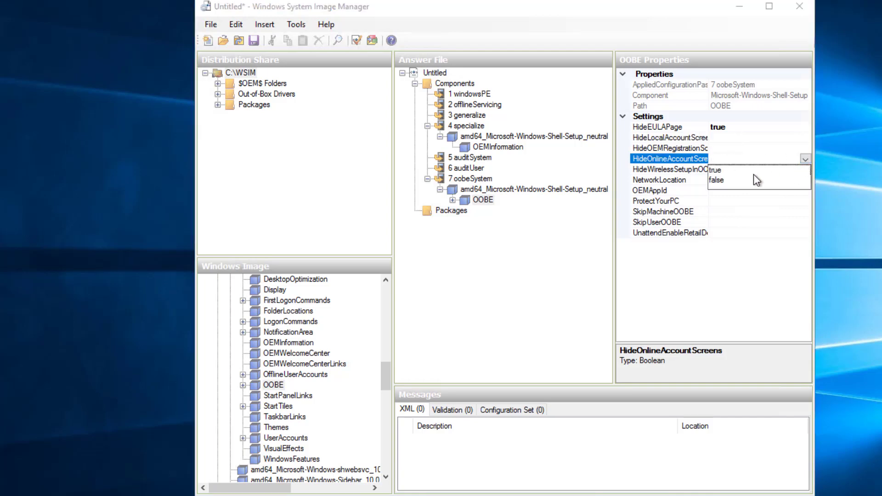
pyautogui.click(716, 171)
pyautogui.click(777, 169)
pyautogui.click(806, 170)
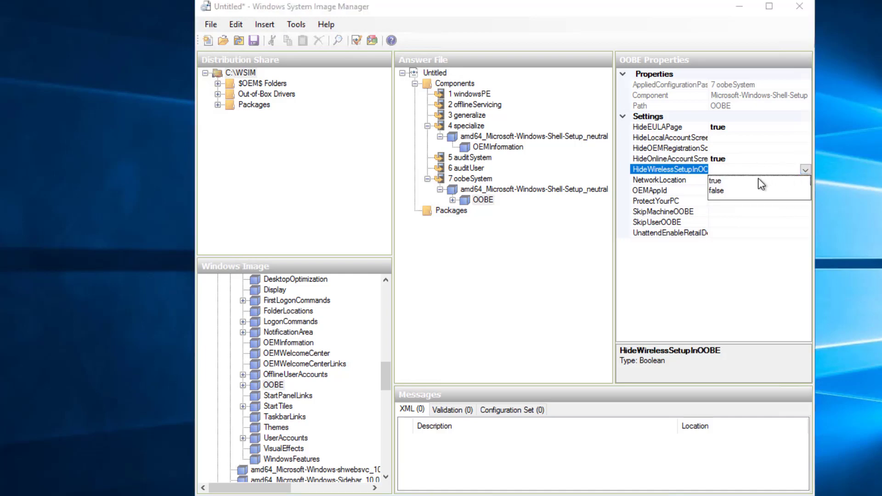
pyautogui.click(725, 180)
# Step: Set the OOBE NetworkLocation to Work
pyautogui.click(758, 180)
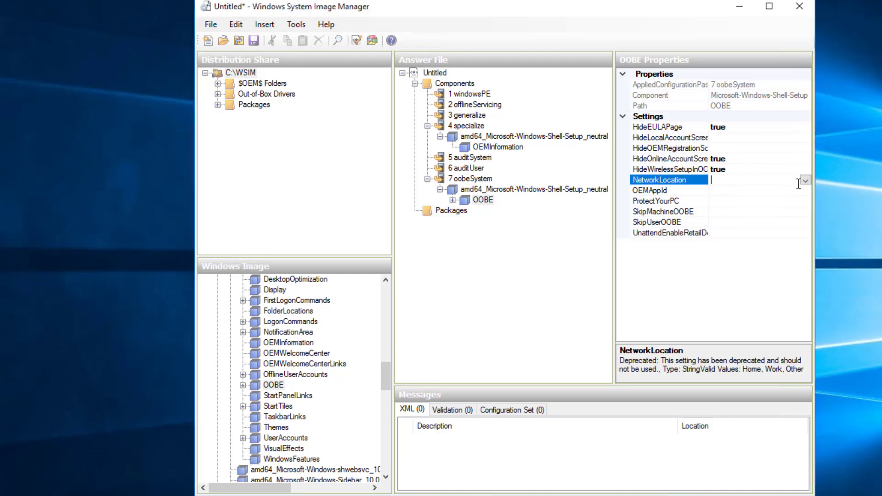
pyautogui.click(806, 181)
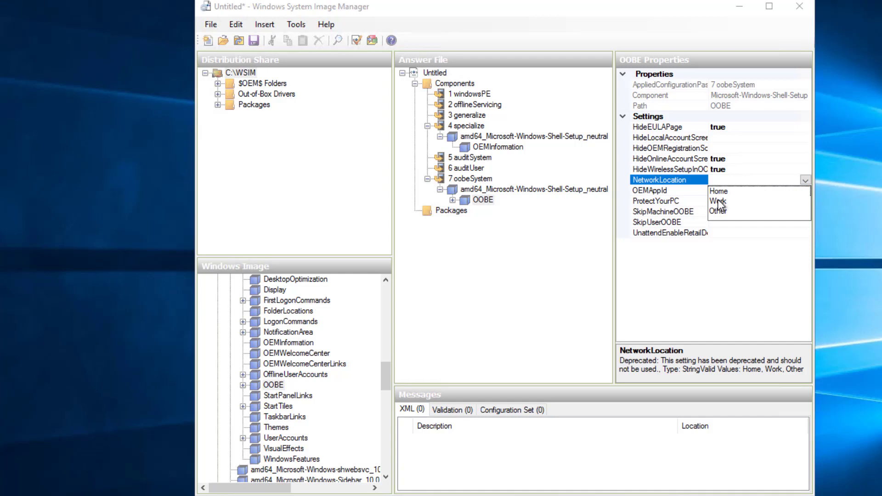
pyautogui.click(718, 201)
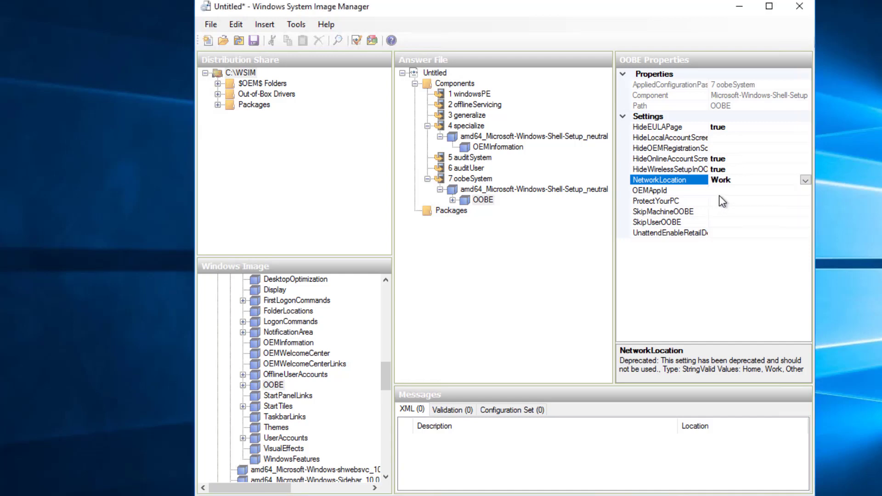
# Step: Set ProtectYourPC to 2 in the OOBE settings
pyautogui.click(724, 190)
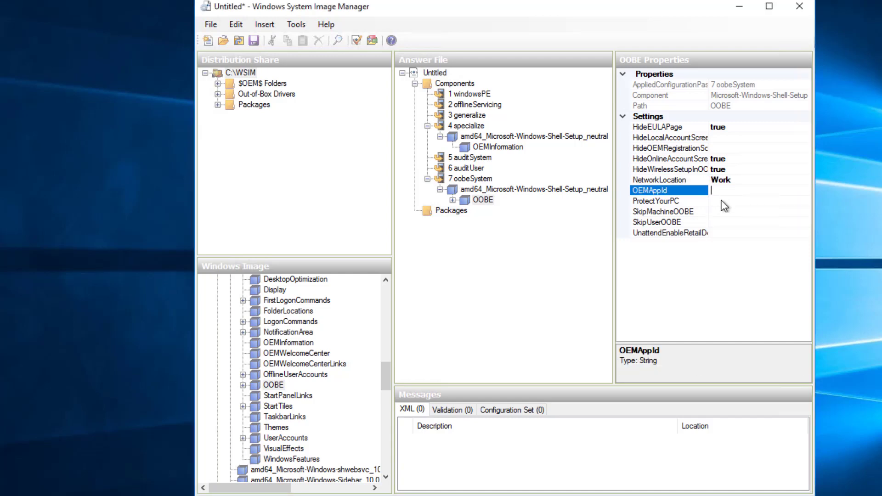
pyautogui.click(725, 201)
pyautogui.write('2')
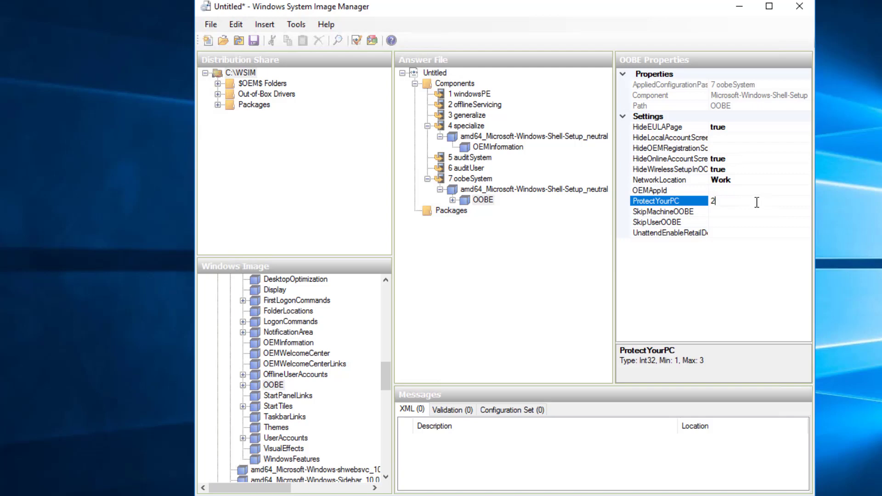
# Step: Set SkipMachineOOBE and SkipUserOOBE to true in the OOBE settings
pyautogui.click(719, 211)
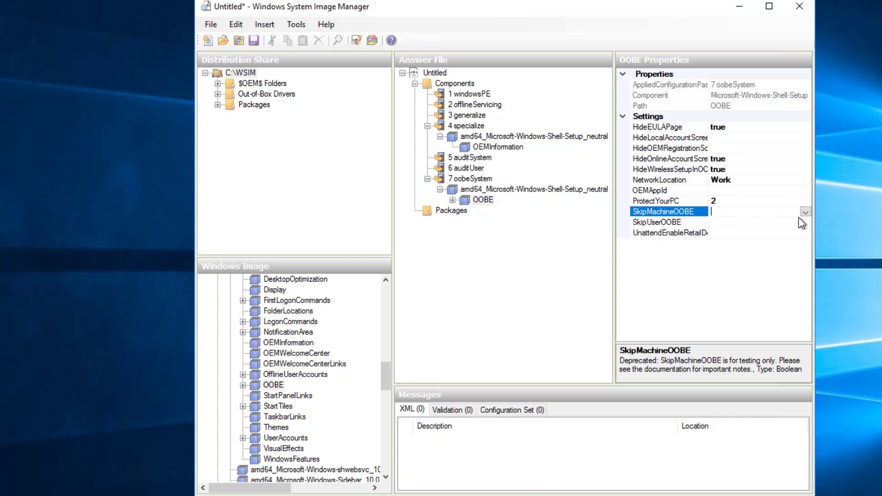
pyautogui.click(806, 212)
pyautogui.click(719, 223)
pyautogui.click(734, 223)
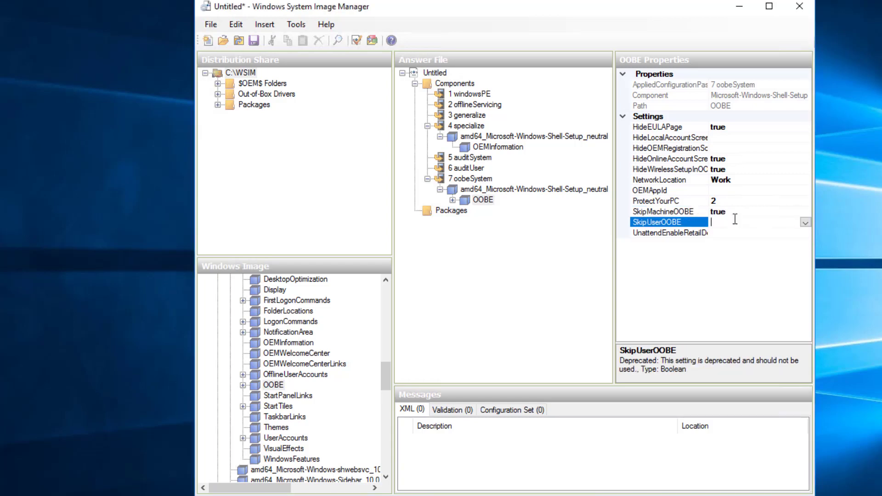
pyautogui.click(805, 223)
pyautogui.click(717, 234)
pyautogui.click(502, 261)
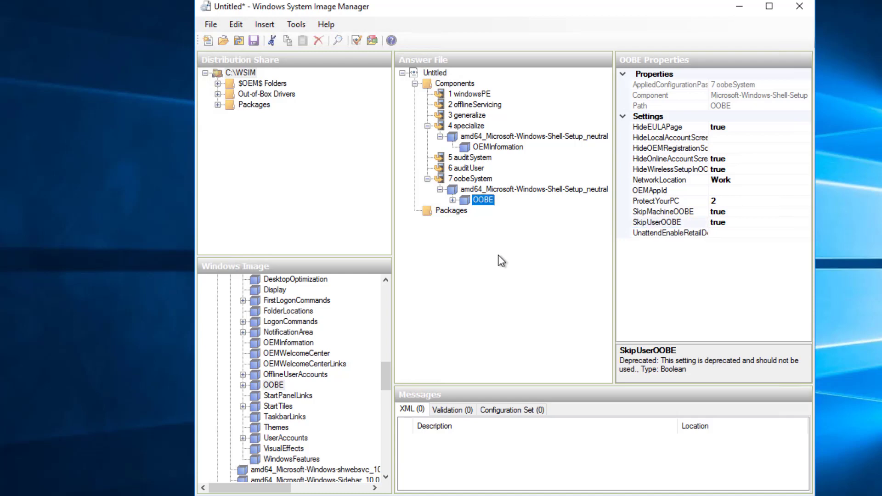
# Step: Save the answer file as sysprep in the Answer File folder on the desktop
pyautogui.click(210, 25)
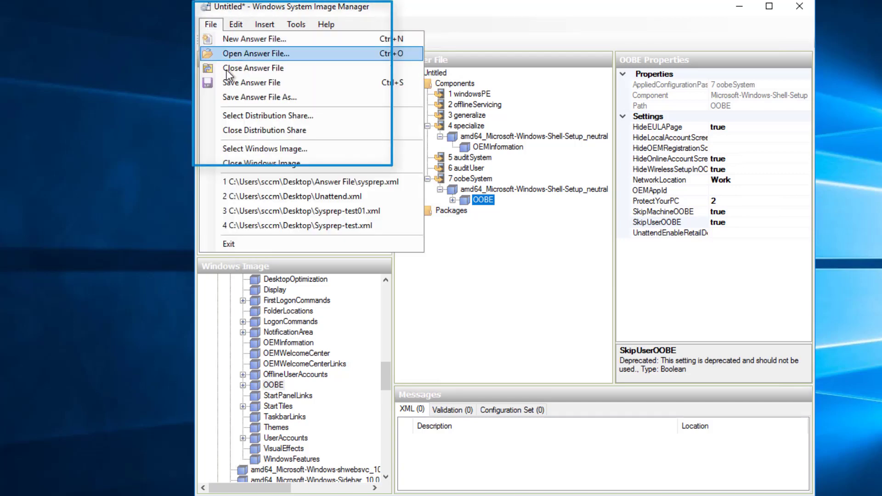
pyautogui.click(237, 83)
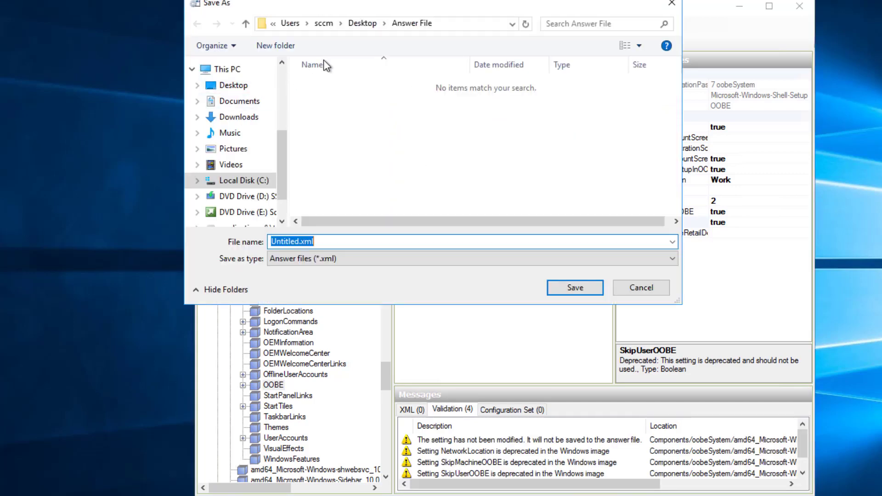
pyautogui.write('sysprep')
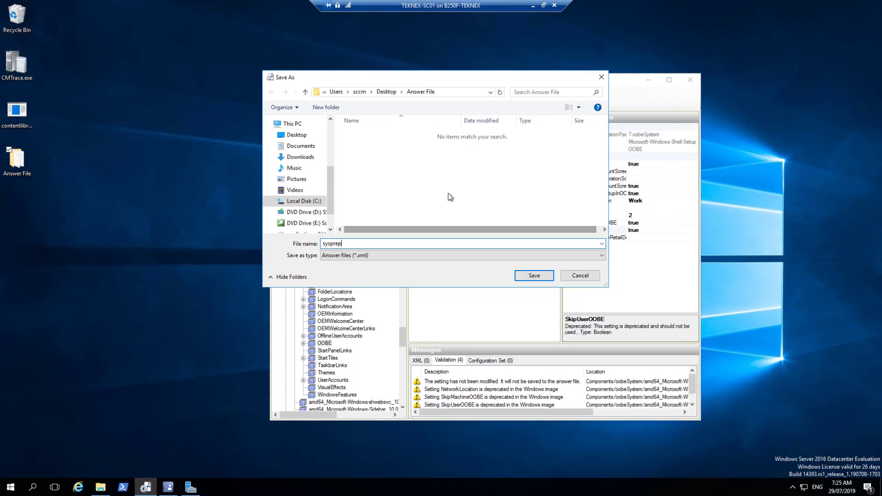
pyautogui.click(575, 287)
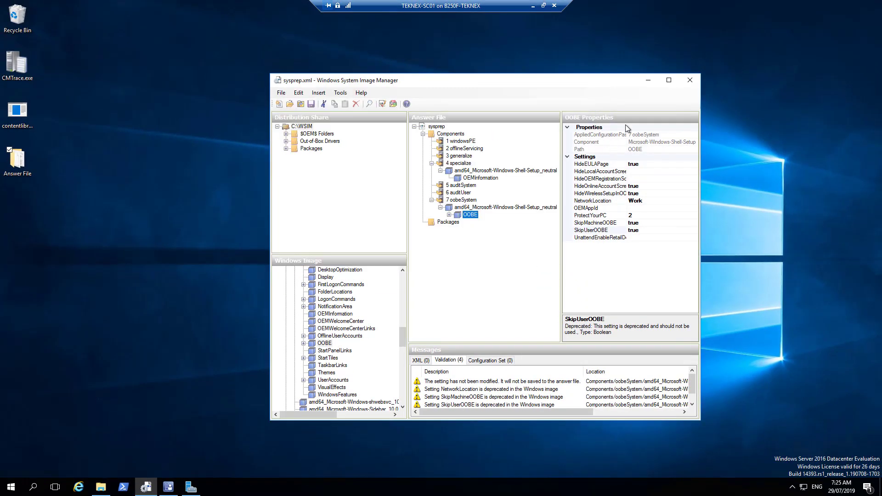
# Step: Minimize the image manager and copy sysprep.xml from the desktop's Answer File folder
pyautogui.click(645, 82)
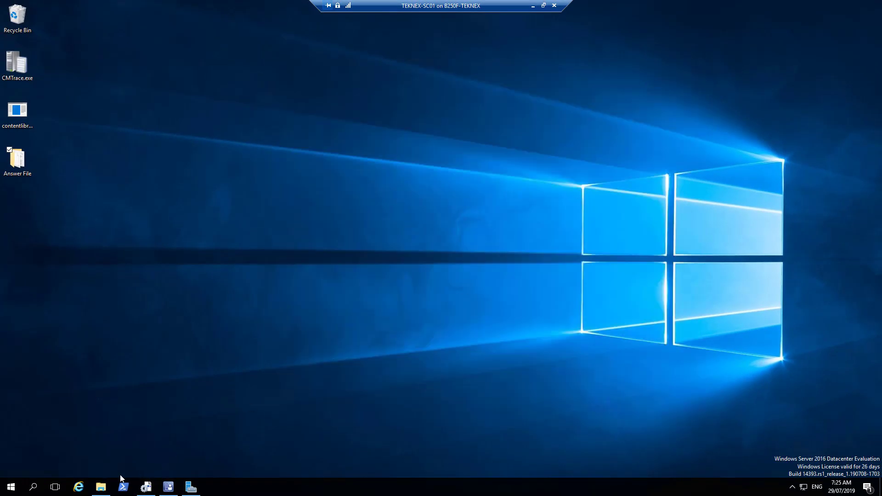
pyautogui.doubleClick(19, 173)
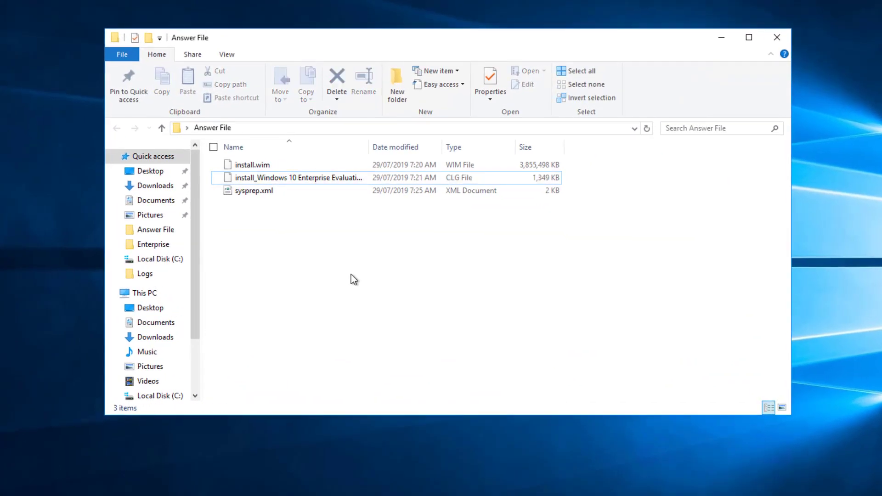
pyautogui.click(291, 191)
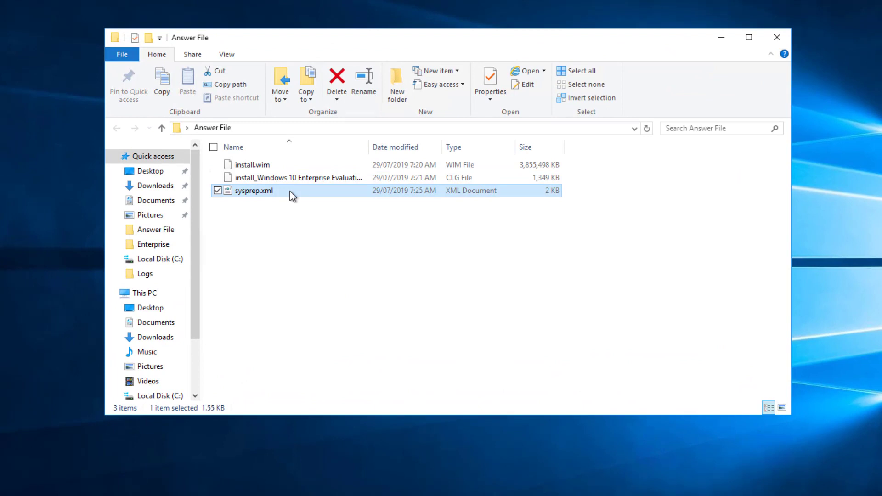
pyautogui.rightClick(290, 191)
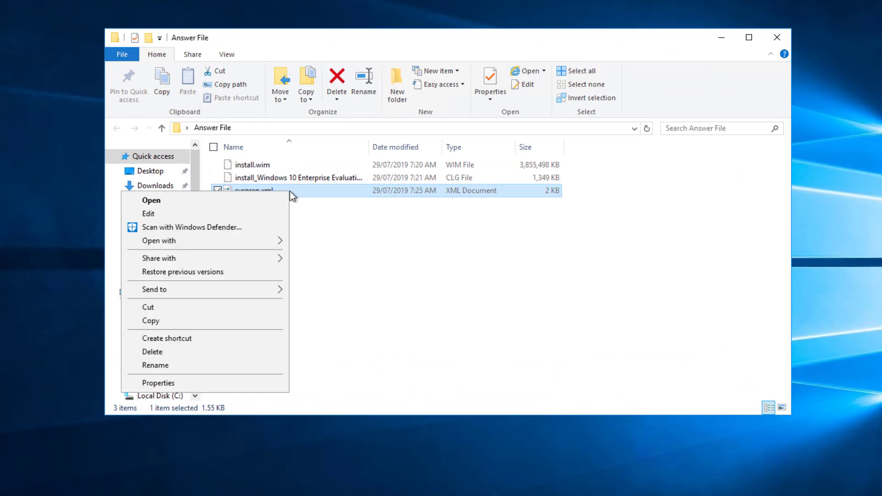
pyautogui.click(168, 319)
# Step: Paste sysprep.xml into the Sysprep folder on the applications network drive (F:), then minimize the folder window
pyautogui.click(169, 270)
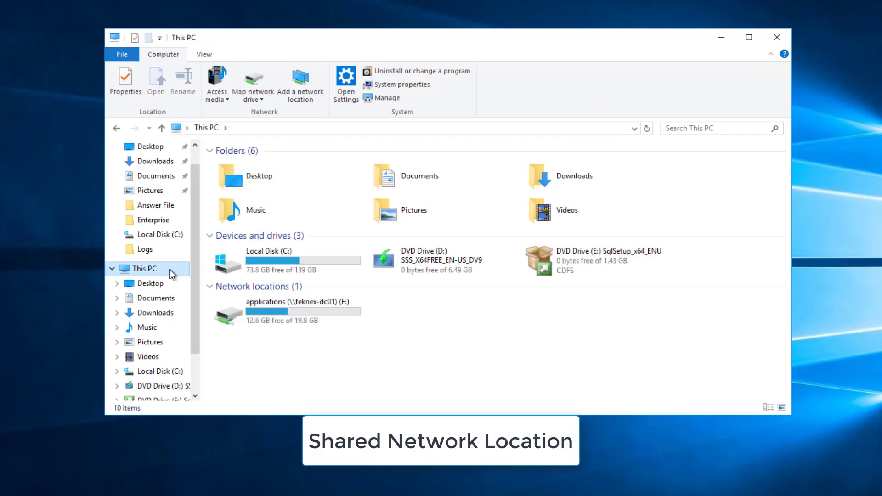
pyautogui.click(269, 312)
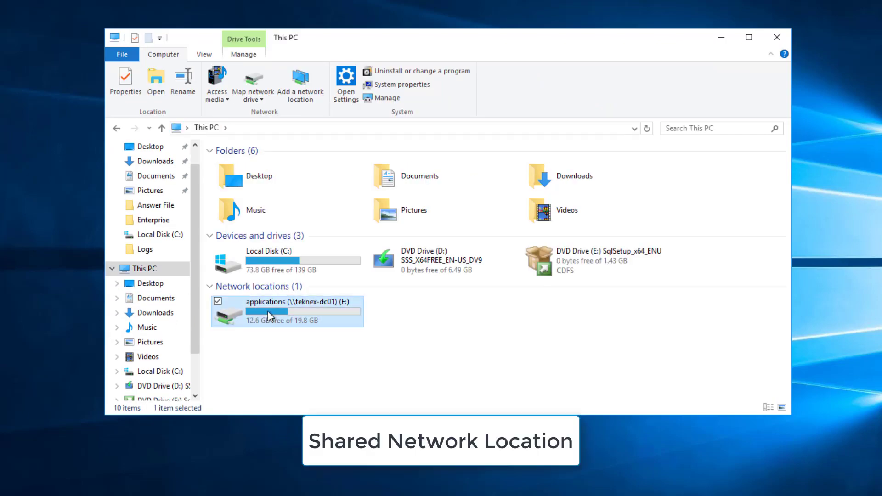
pyautogui.doubleClick(288, 313)
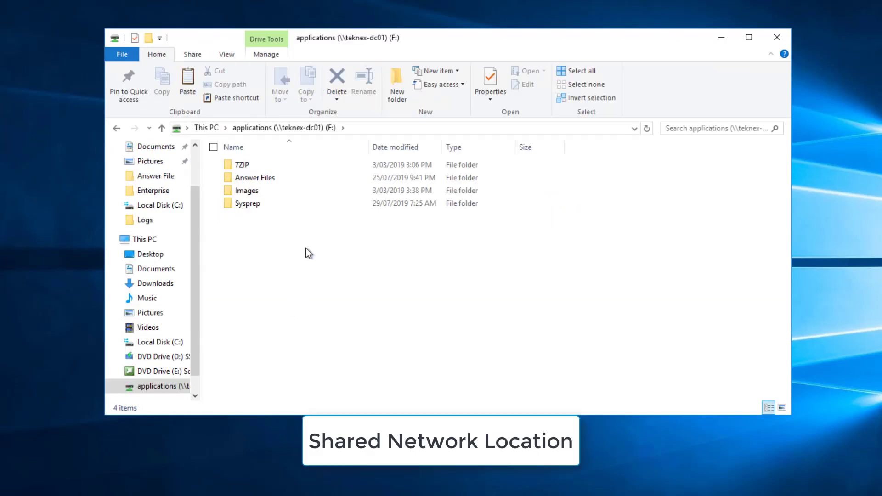
pyautogui.click(288, 206)
pyautogui.doubleClick(277, 204)
pyautogui.rightClick(321, 203)
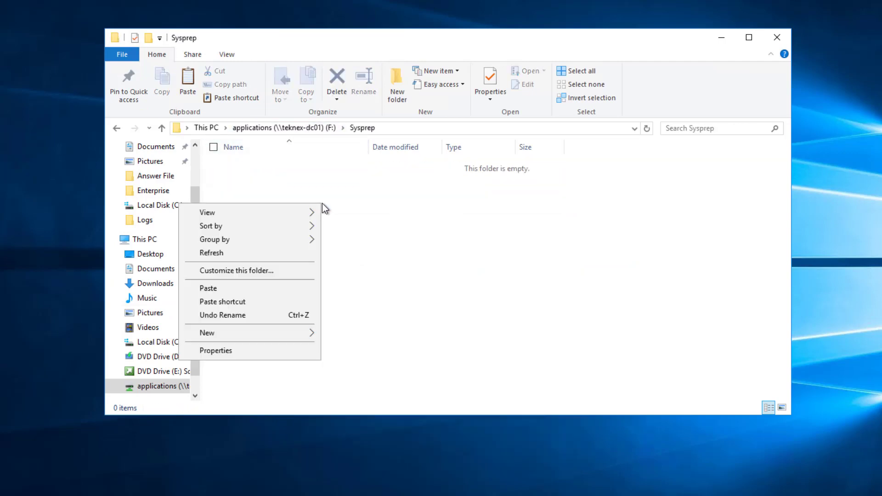
pyautogui.click(211, 291)
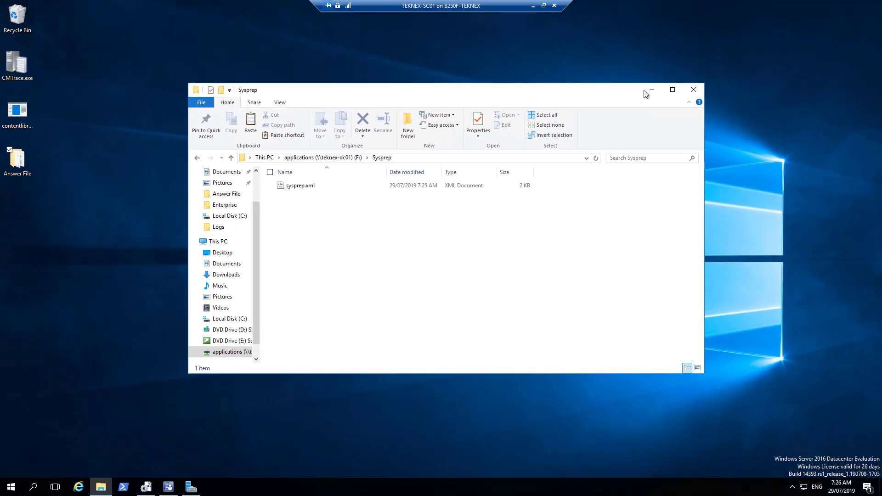
pyautogui.click(647, 89)
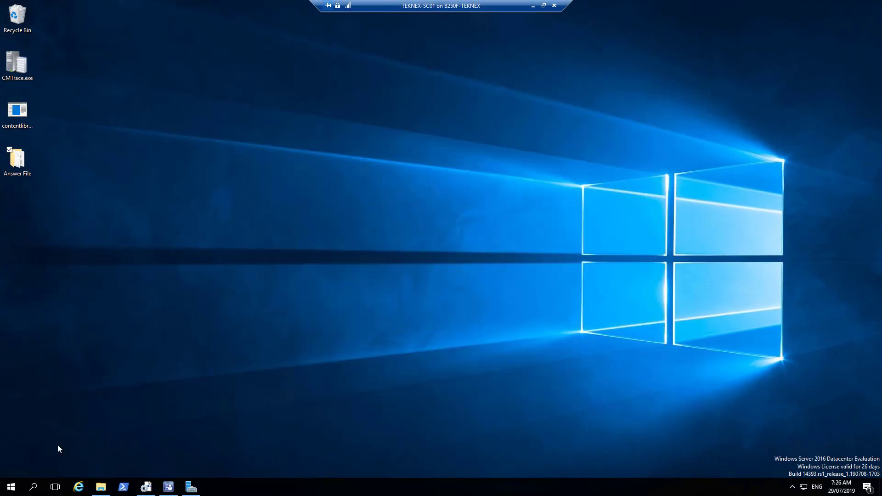
# Step: Switch to System Center Configuration Manager, maximize it, and open Packages under Application Management in the Software Library
pyautogui.click(168, 488)
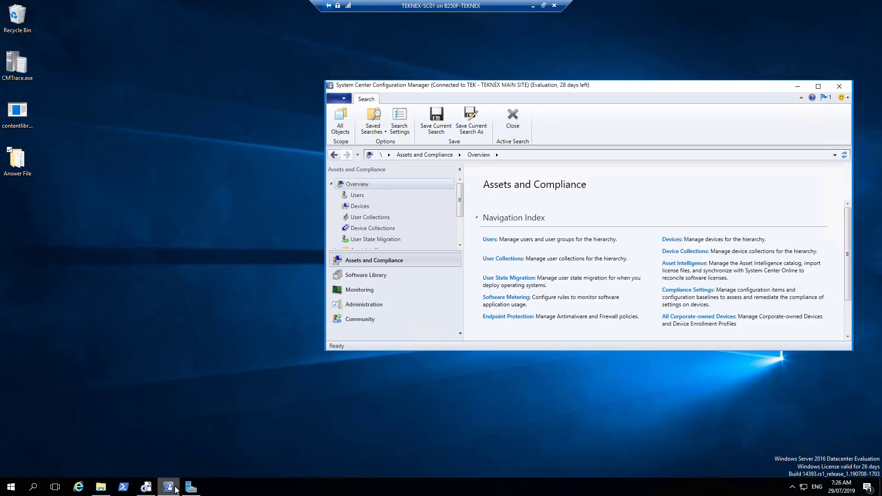
pyautogui.doubleClick(636, 87)
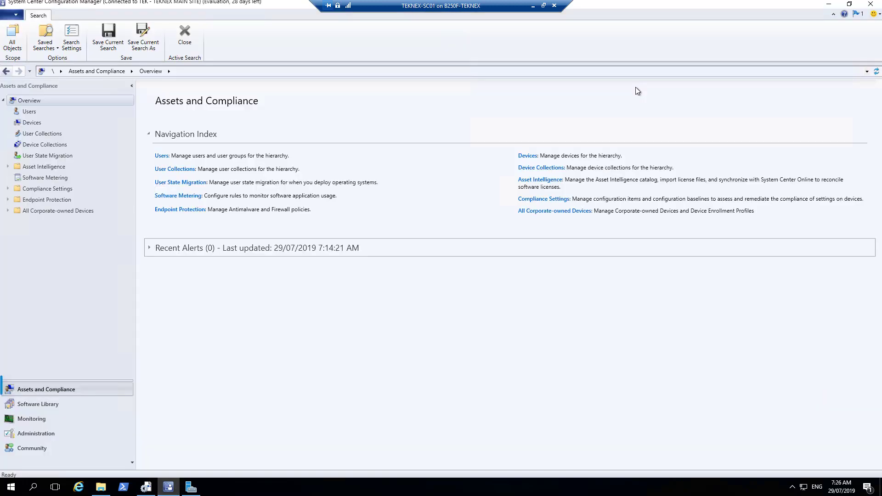
pyautogui.click(58, 404)
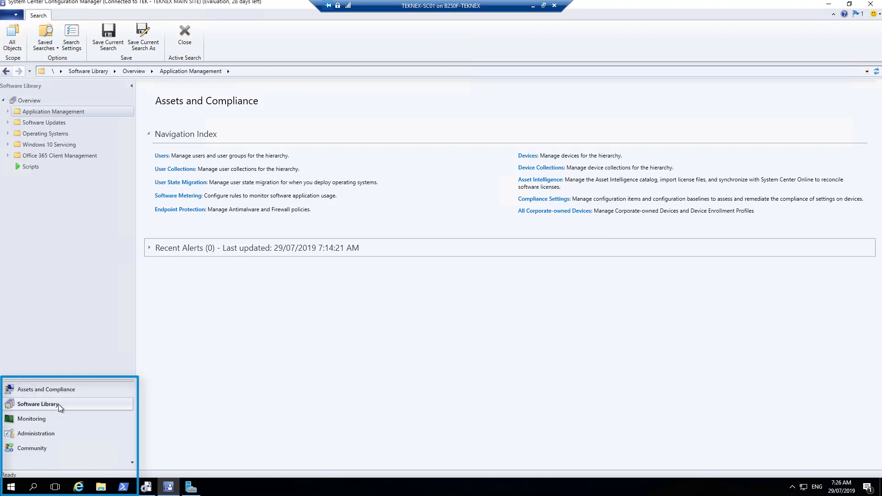
pyautogui.click(44, 115)
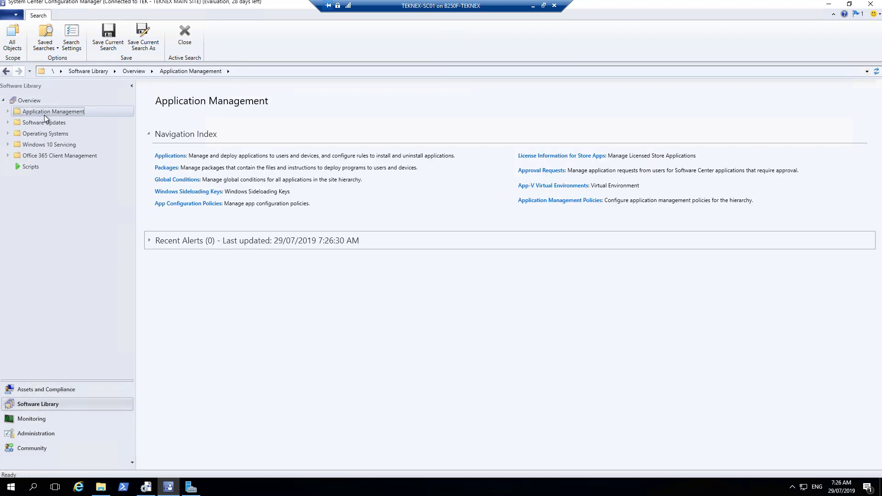
pyautogui.click(7, 112)
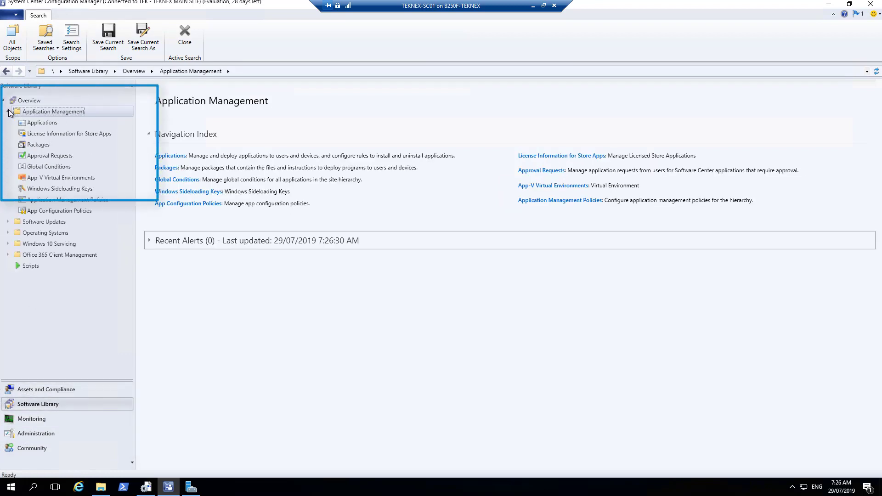
pyautogui.click(35, 144)
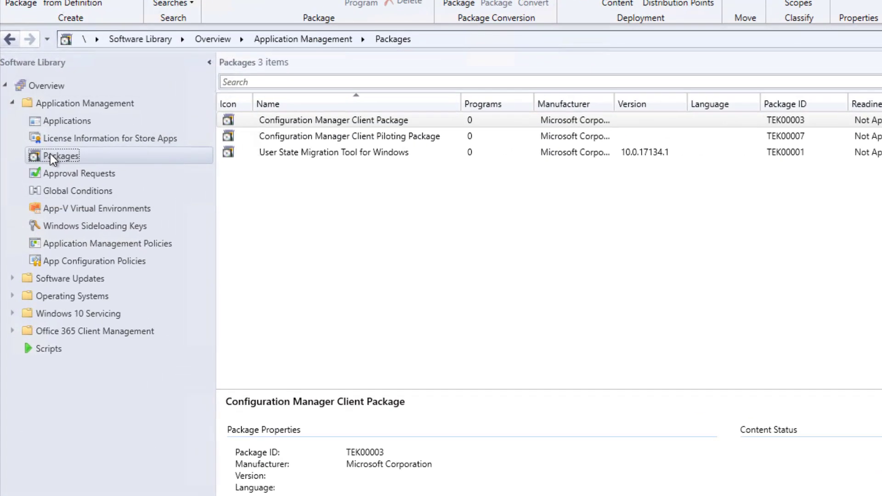
# Step: Create a folder named MS Tools under Packages
pyautogui.rightClick(72, 156)
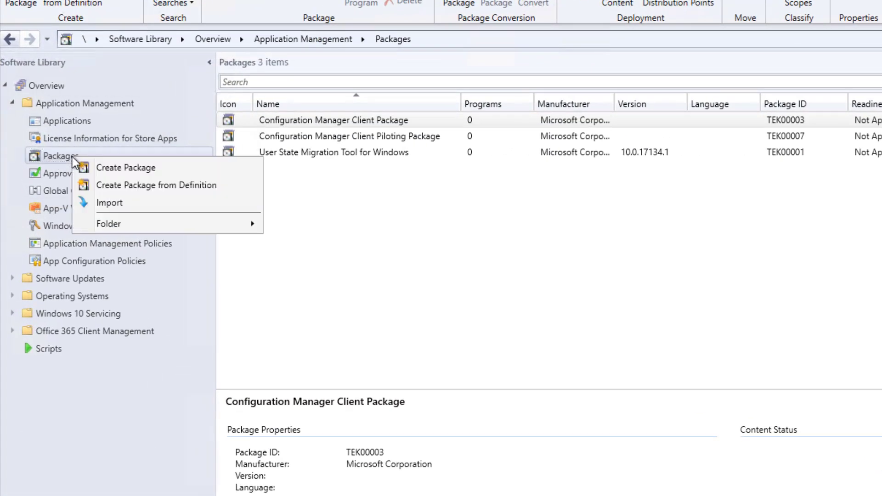
pyautogui.moveTo(208, 222)
pyautogui.click(311, 225)
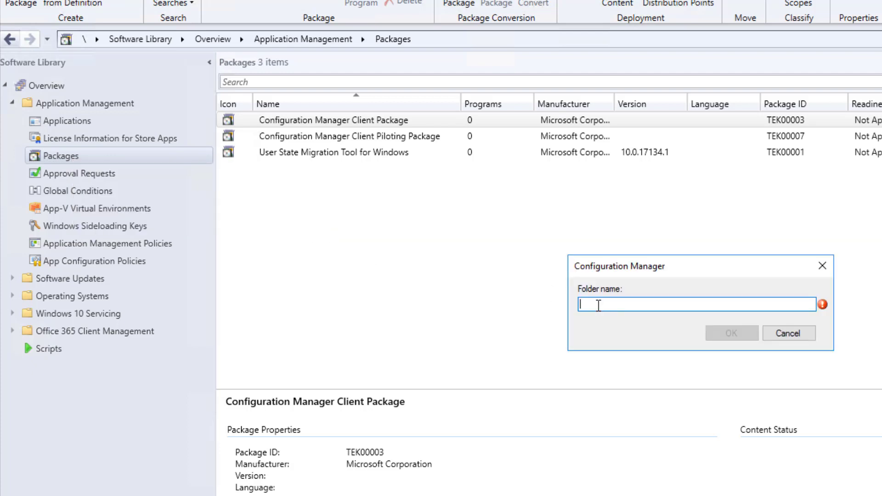
pyautogui.write('MS Tools')
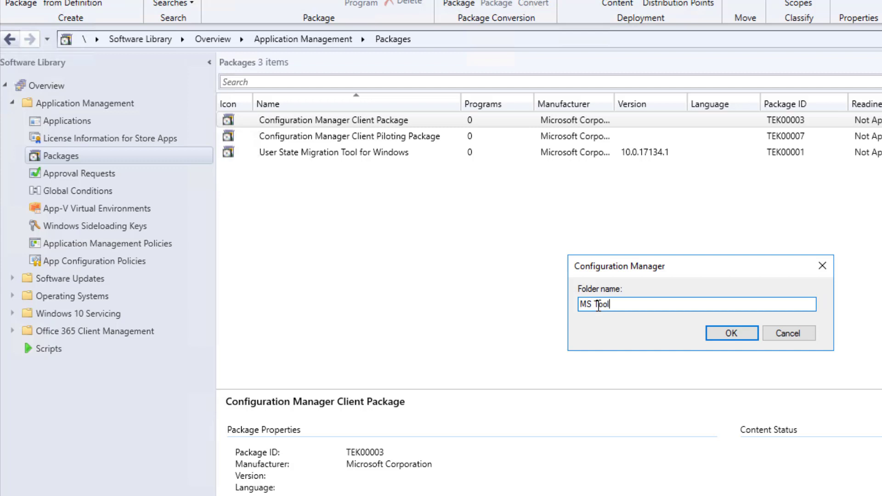
pyautogui.click(742, 336)
# Step: Start a new package in the MS Tools folder and name it Sysprep, leaving the description and manufacturer blank
pyautogui.click(71, 175)
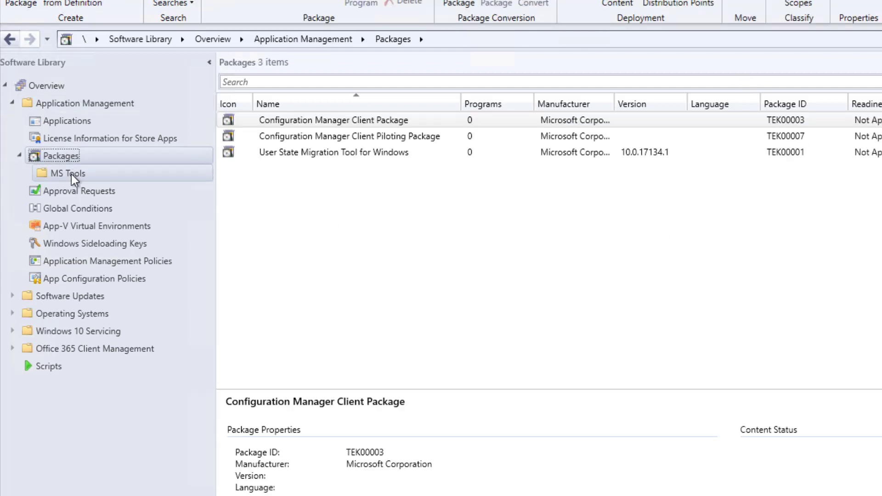
pyautogui.rightClick(77, 174)
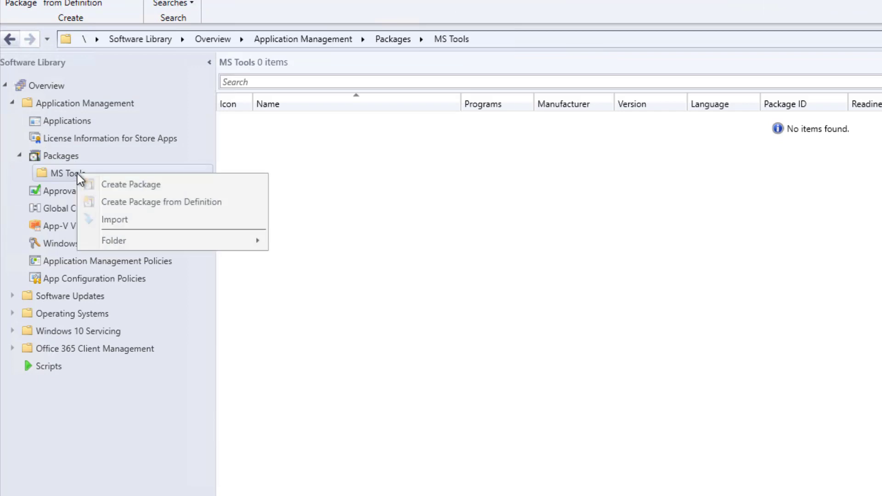
pyautogui.click(109, 186)
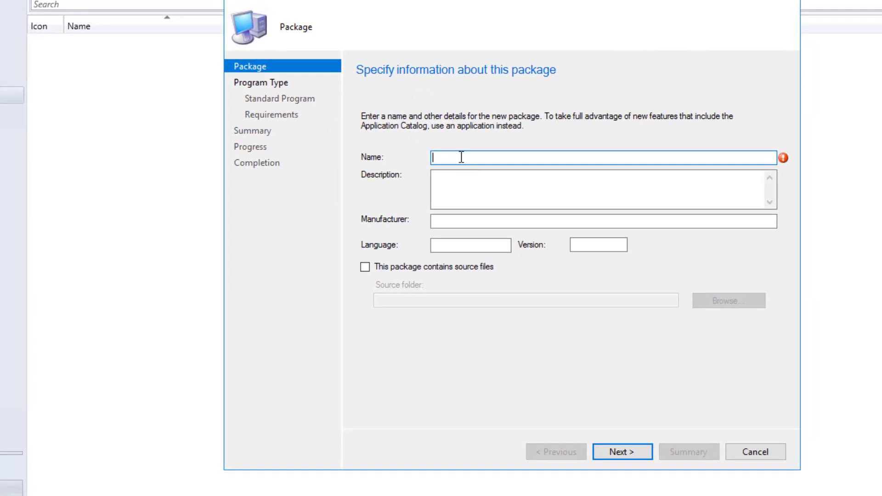
pyautogui.write('Sysprep')
pyautogui.click(447, 179)
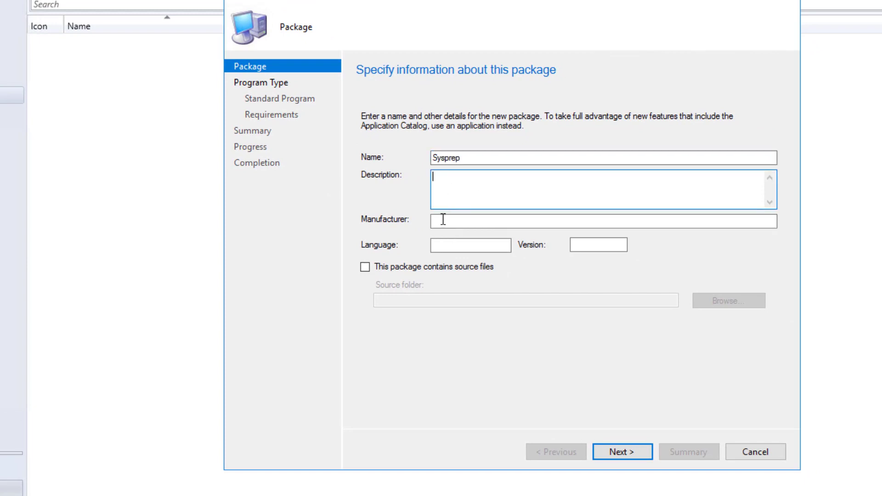
pyautogui.click(444, 222)
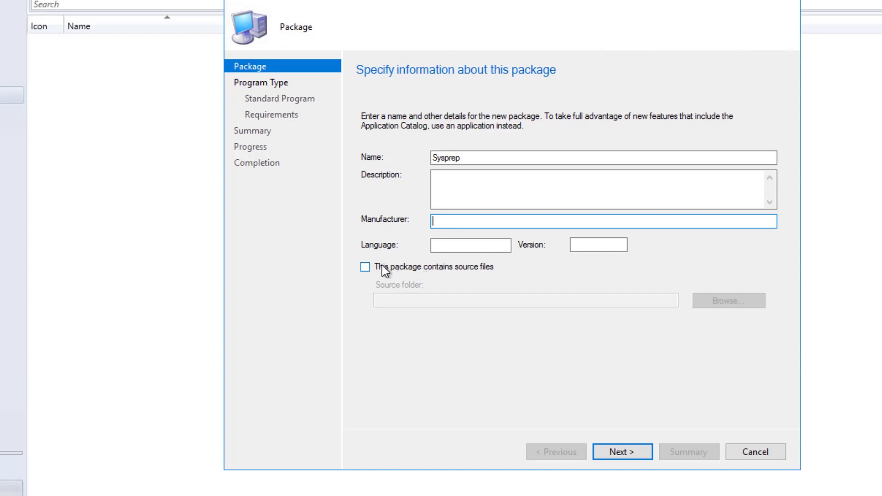
# Step: Mark the package as containing source files and set the network source folder to \\teknex-dc01\applications\Sysprep
pyautogui.click(365, 267)
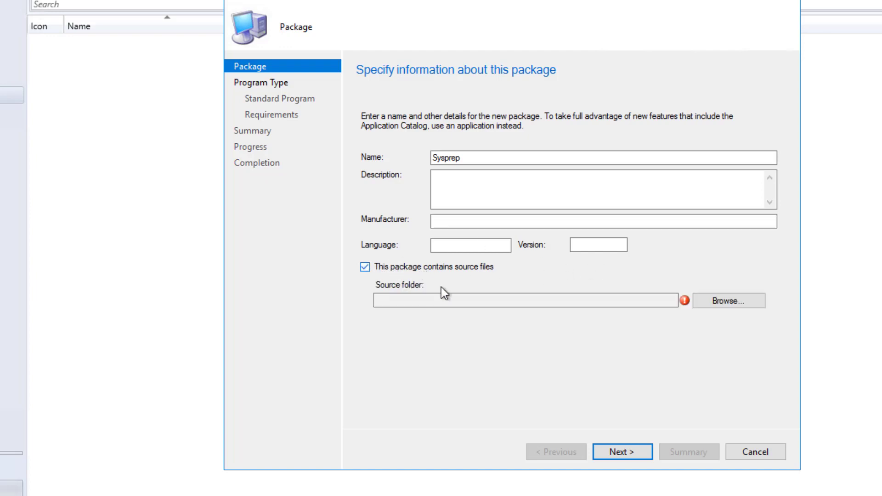
pyautogui.click(736, 305)
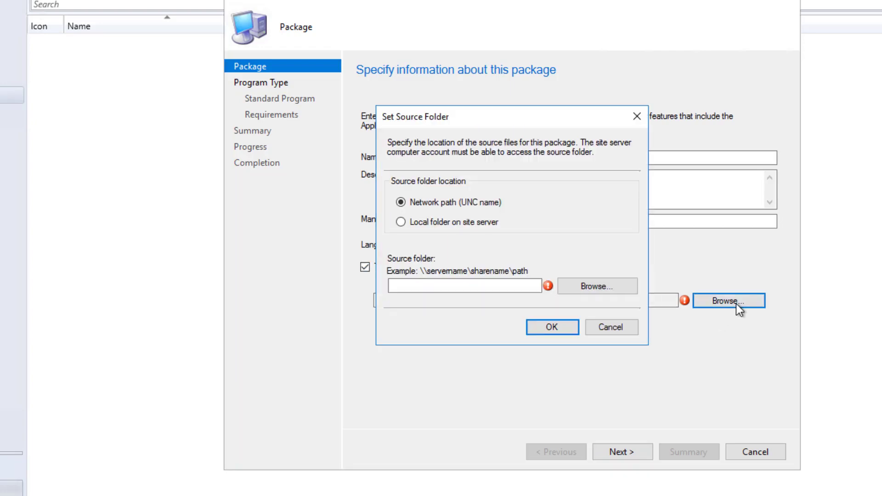
pyautogui.click(595, 291)
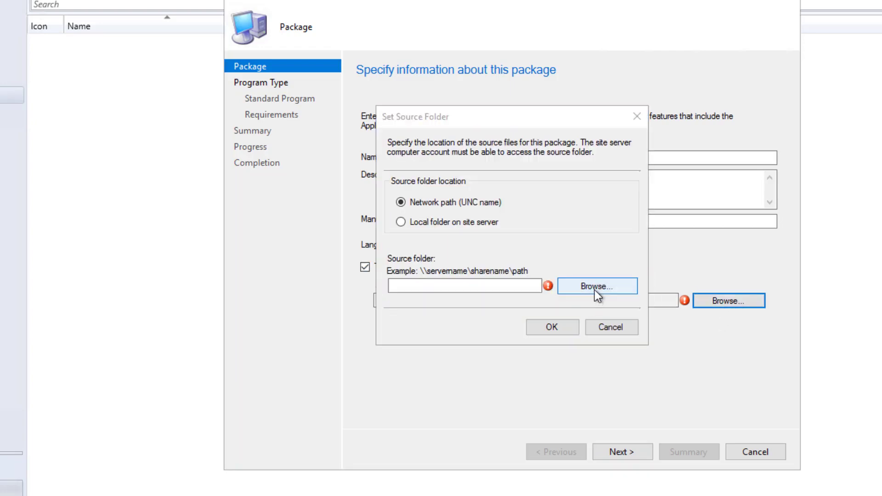
pyautogui.click(556, 160)
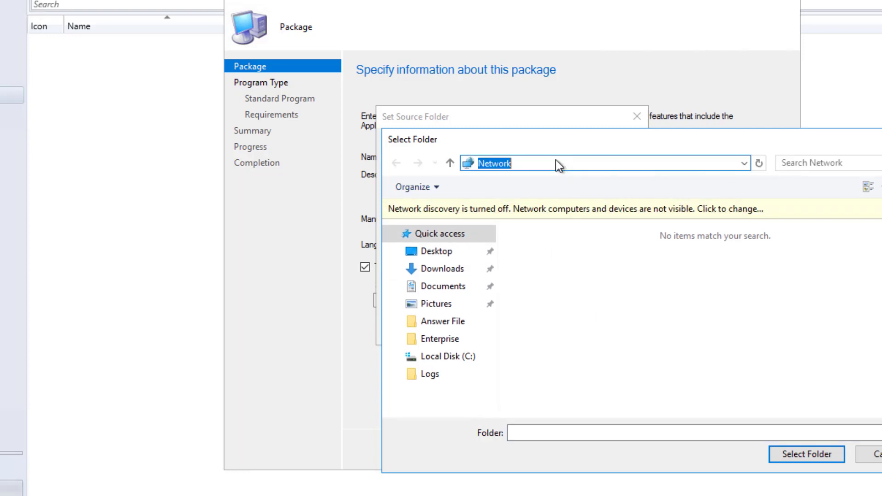
pyautogui.write('\\\\te')
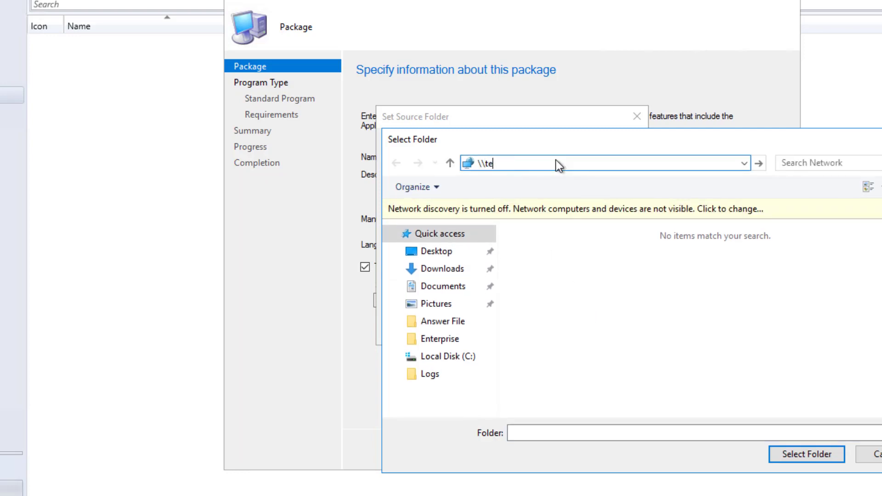
pyautogui.write('knex-dc01\\')
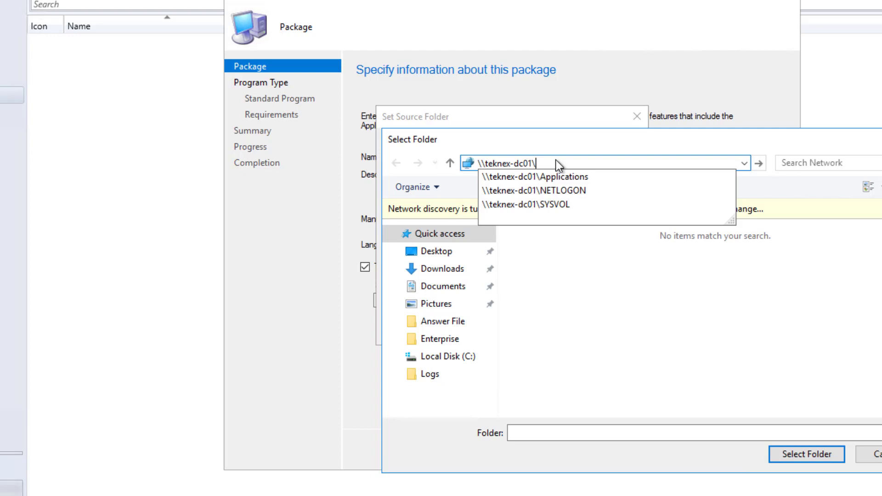
pyautogui.write('applications')
pyautogui.click(758, 162)
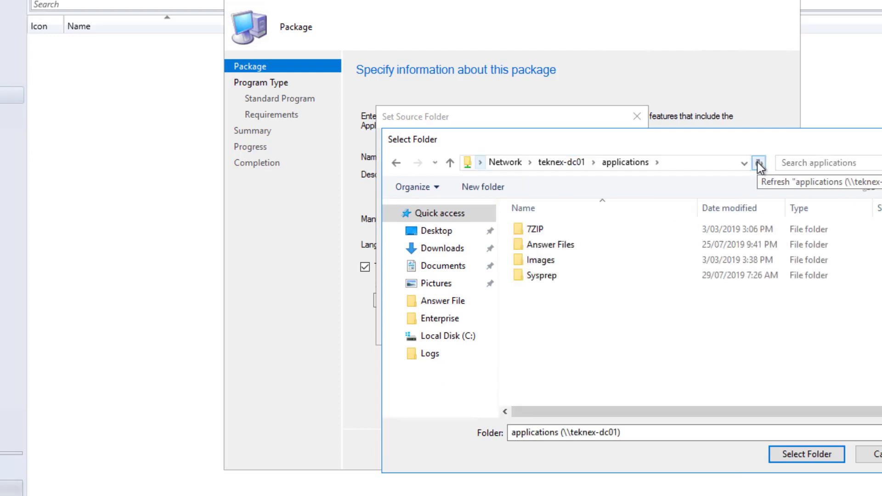
pyautogui.click(543, 276)
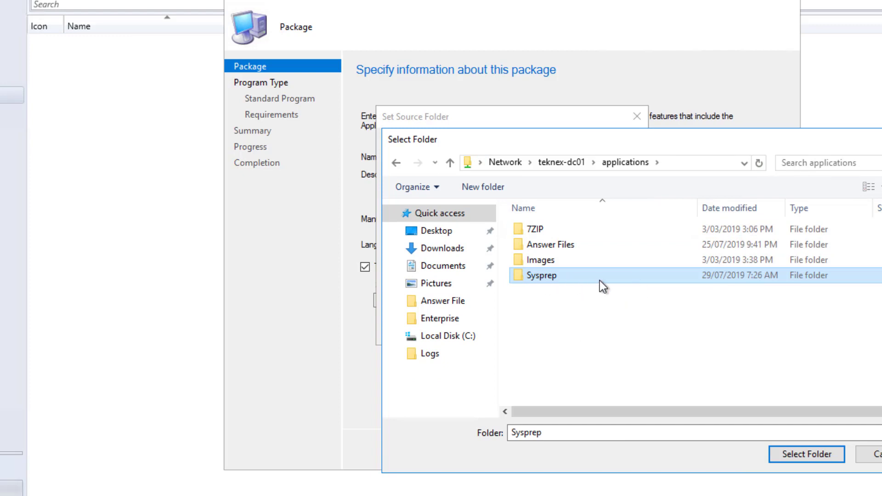
pyautogui.moveTo(600, 281)
pyautogui.click(795, 459)
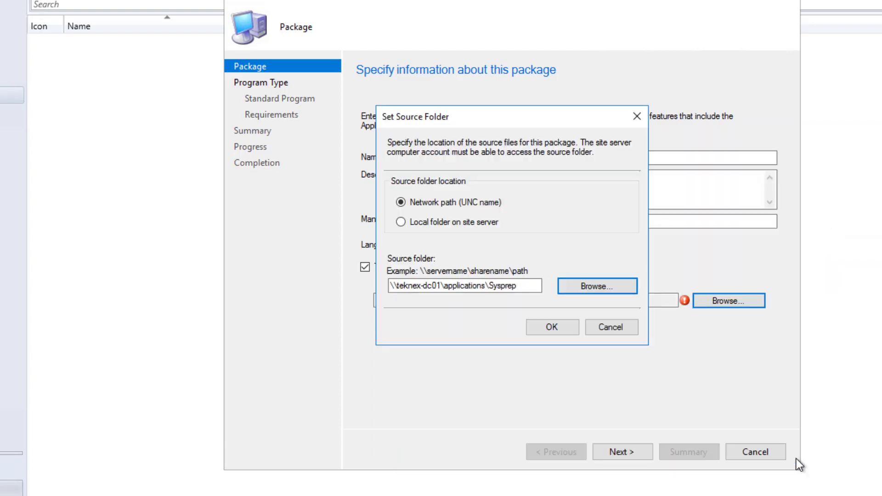
pyautogui.click(559, 327)
# Step: Choose not to create a program, finish creating the Sysprep package, and close the wizard
pyautogui.click(630, 452)
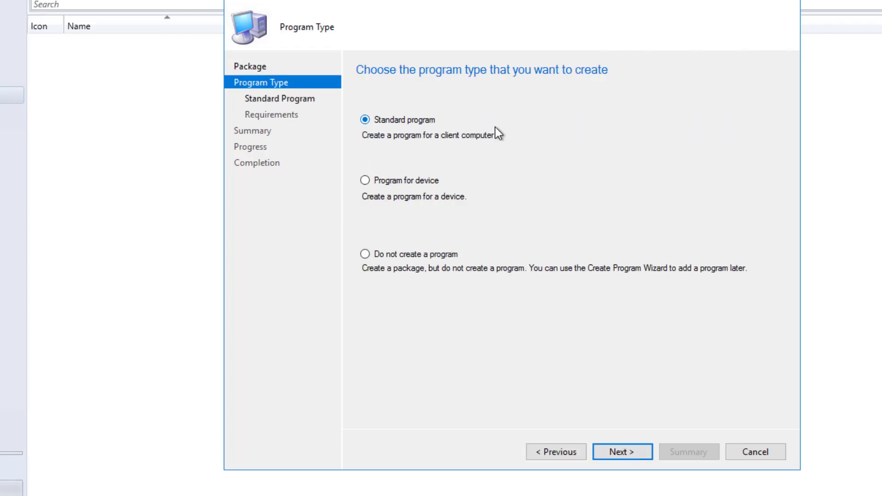
pyautogui.click(391, 254)
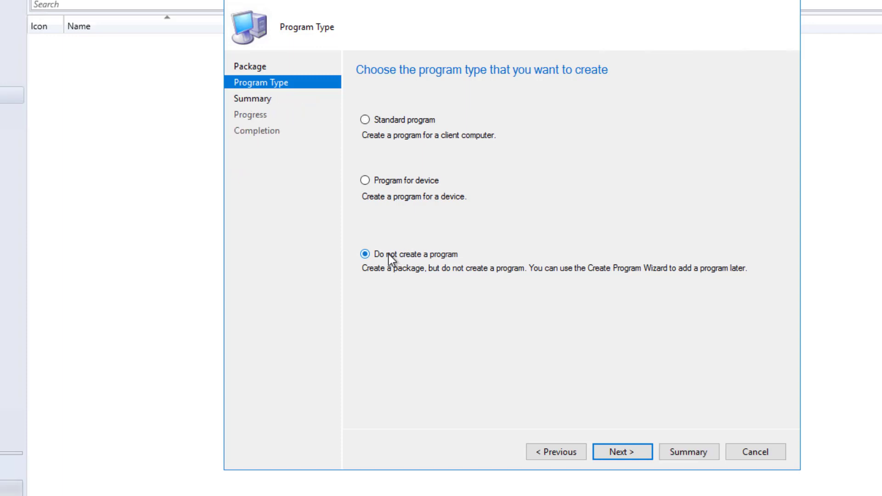
pyautogui.click(613, 454)
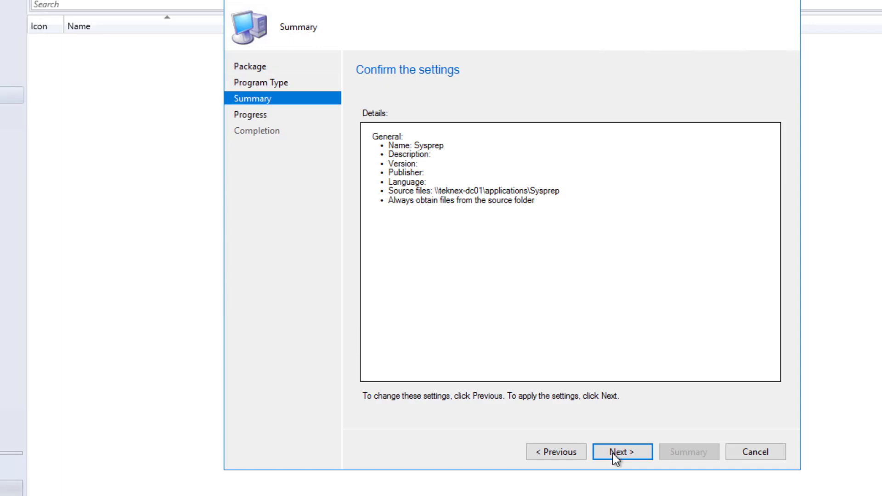
pyautogui.click(613, 453)
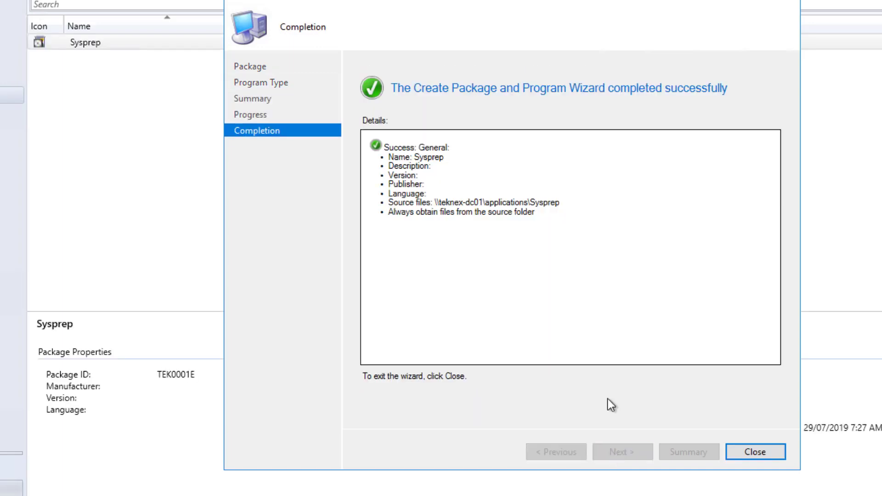
pyautogui.click(771, 455)
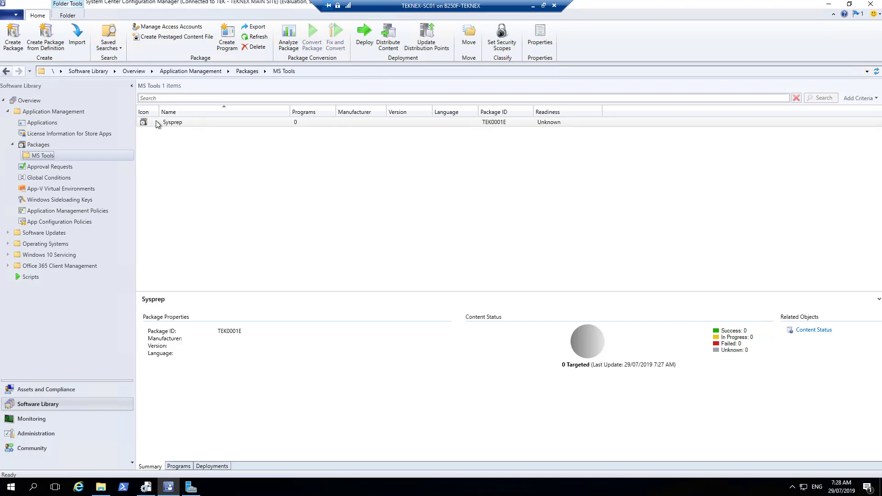
# Step: Distribute the Sysprep package's content to the TEKNEX-SC01.TEKNEX.LOCAL distribution point and close the wizard
pyautogui.click(216, 122)
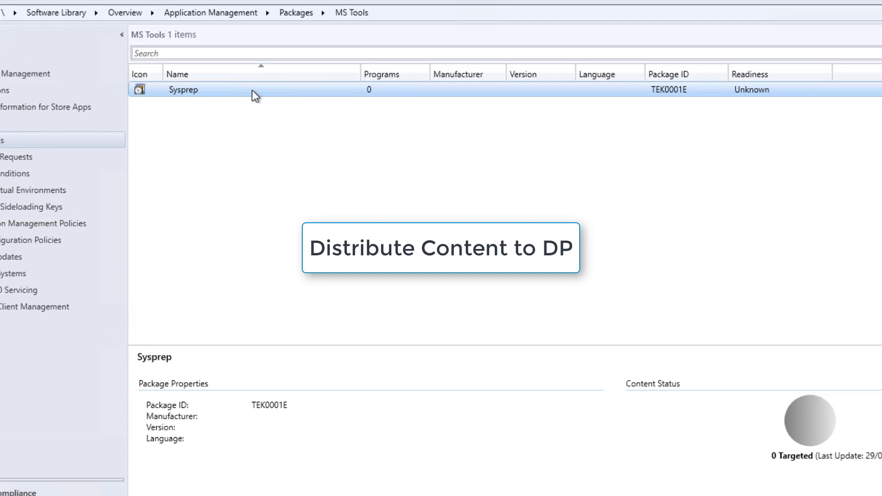
pyautogui.rightClick(252, 90)
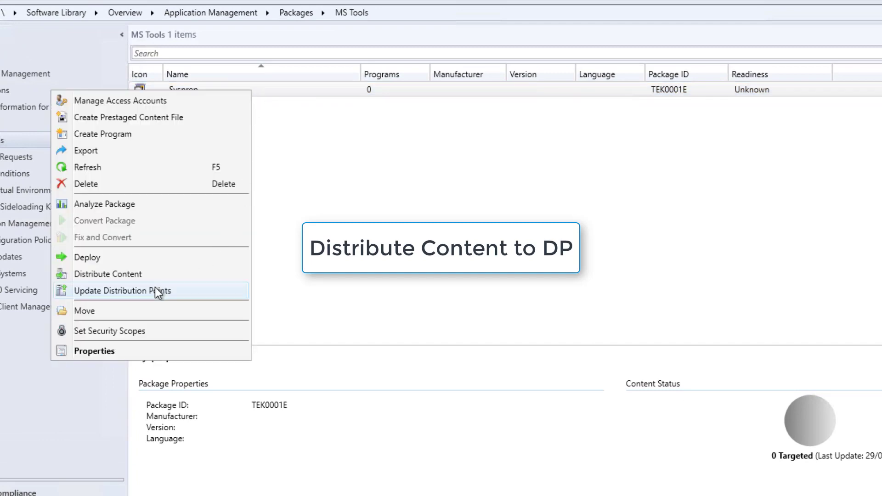
pyautogui.click(126, 272)
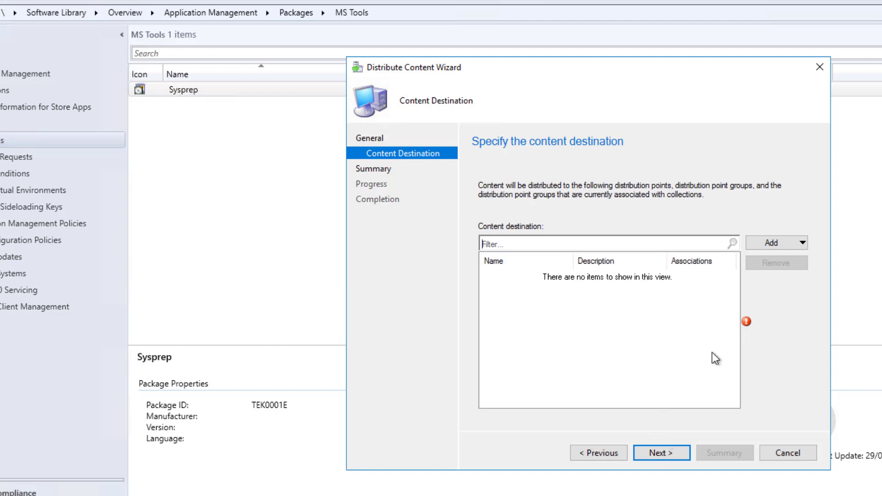
pyautogui.click(776, 243)
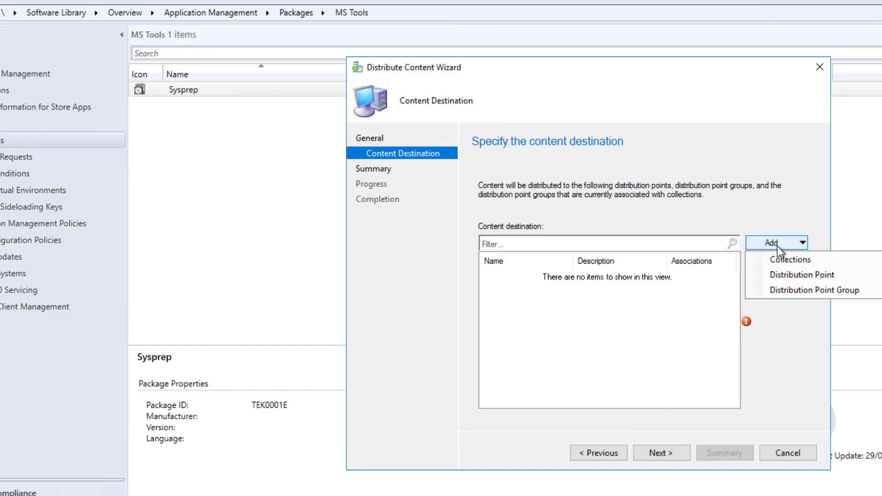
pyautogui.click(822, 275)
pyautogui.click(405, 214)
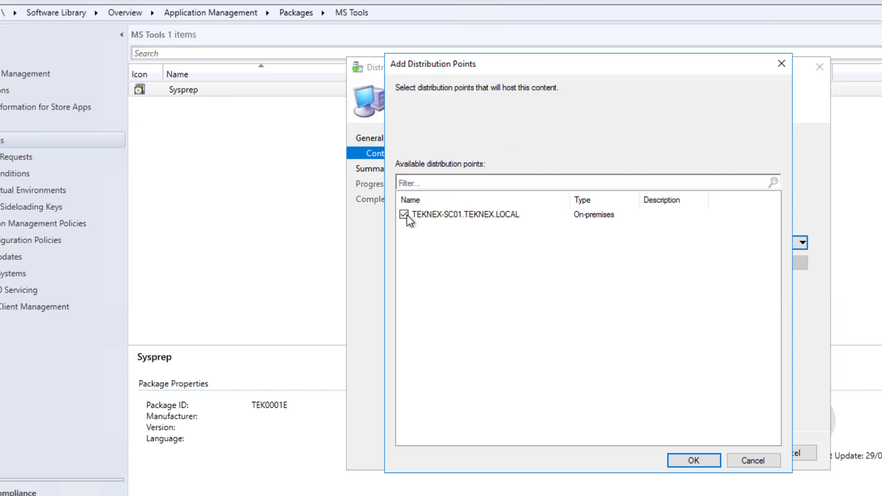
pyautogui.click(695, 461)
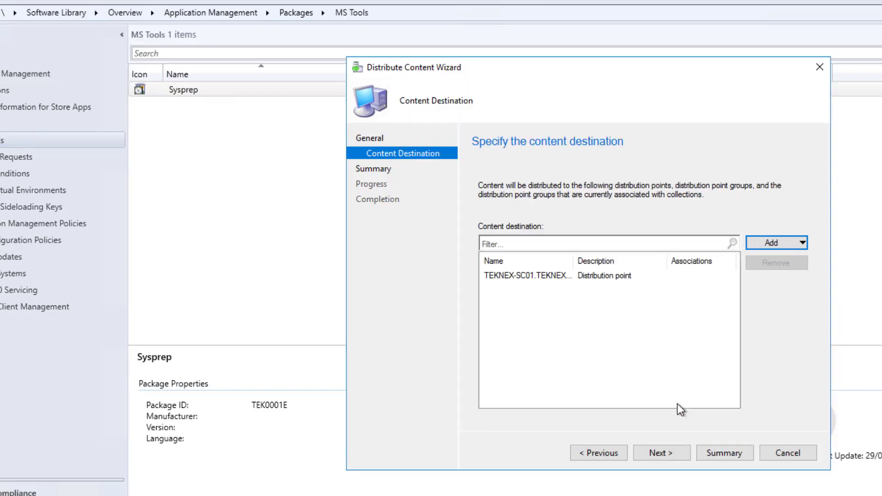
pyautogui.click(683, 455)
pyautogui.click(683, 454)
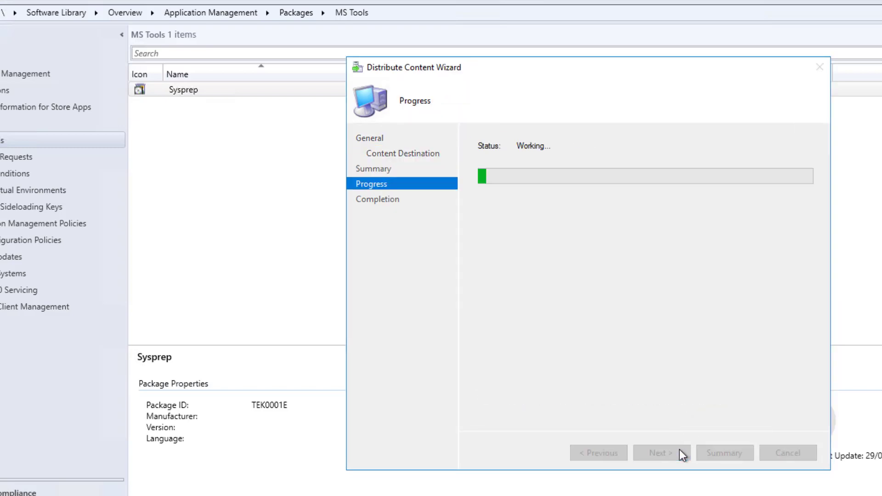
pyautogui.click(785, 453)
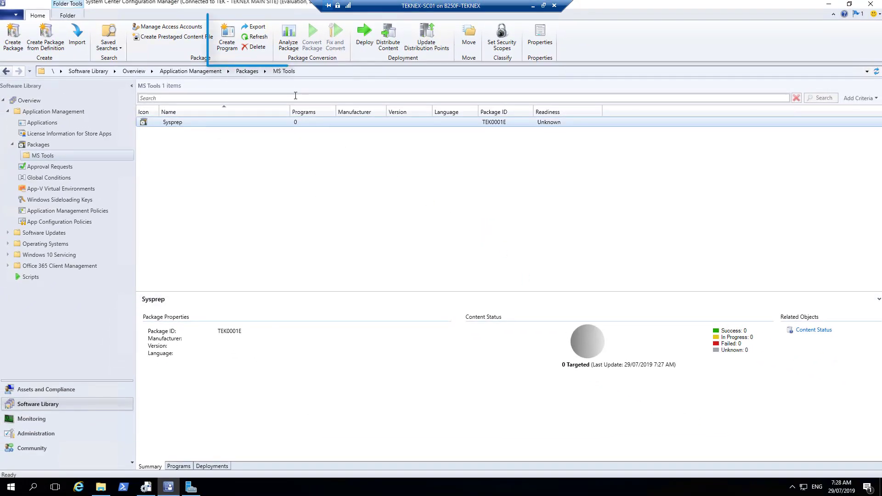
# Step: Refresh the package list and check the content distribution status of the Sysprep package
pyautogui.click(260, 37)
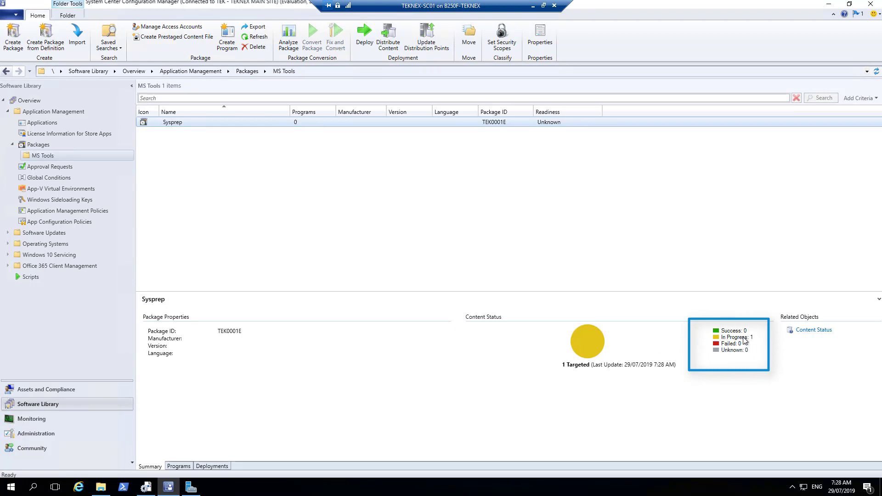
pyautogui.moveTo(754, 343)
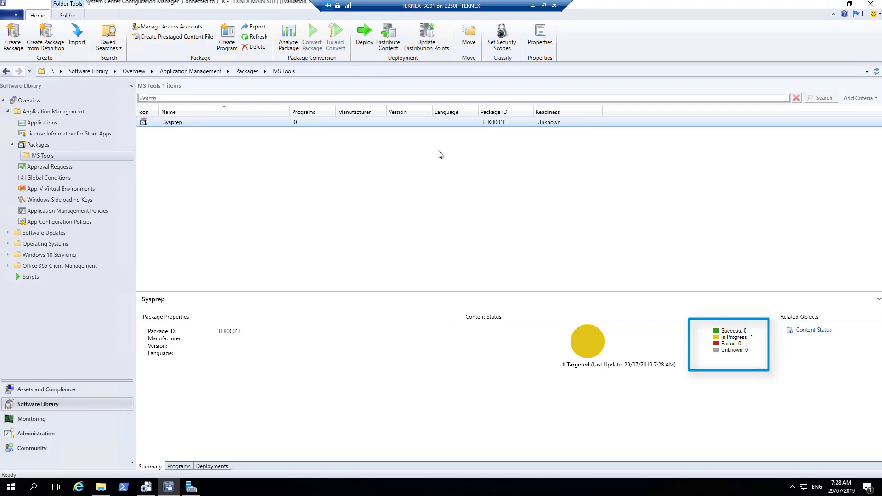
pyautogui.click(260, 38)
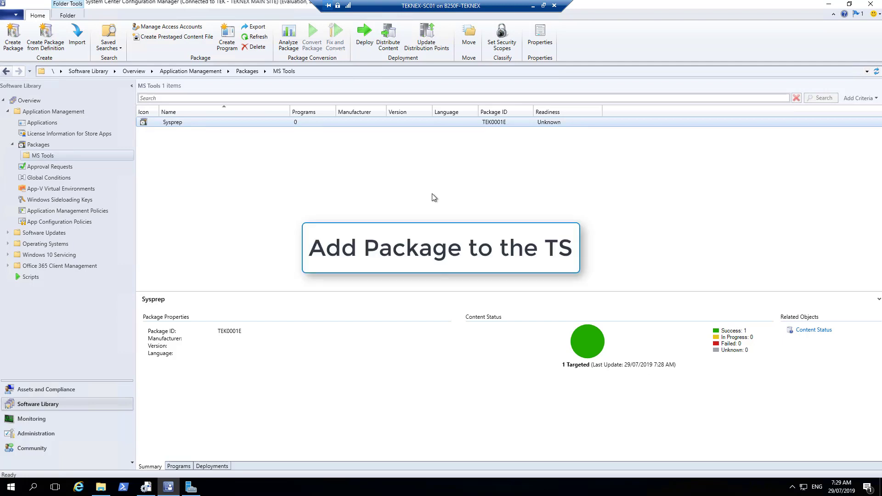
# Step: Collapse Packages, go to Task Sequences under Operating Systems, and open Task Sequence 2 for editing
pyautogui.click(12, 146)
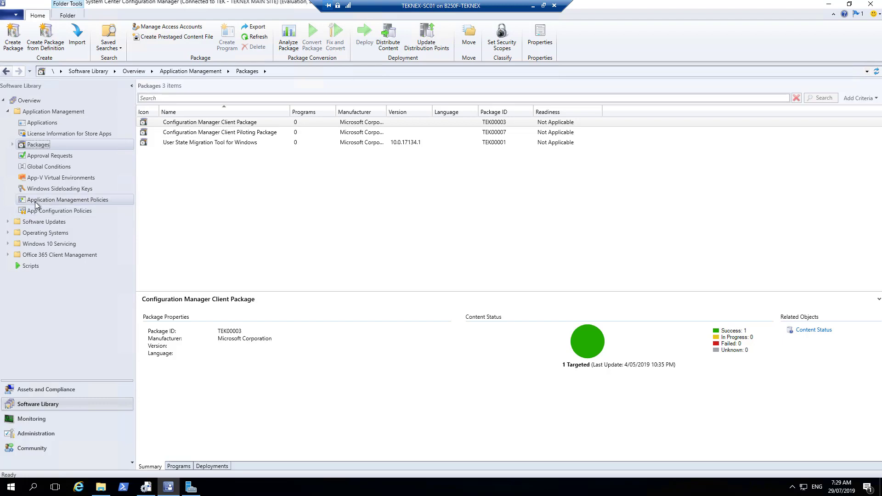
pyautogui.click(8, 233)
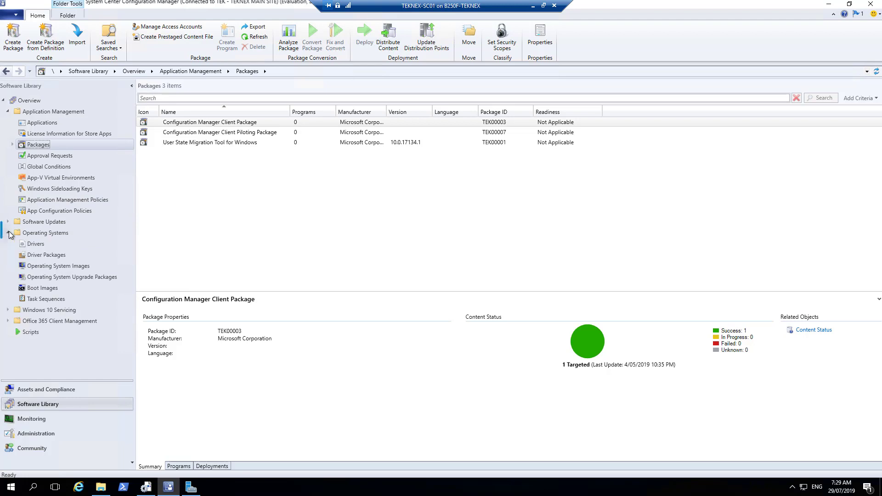
pyautogui.click(59, 299)
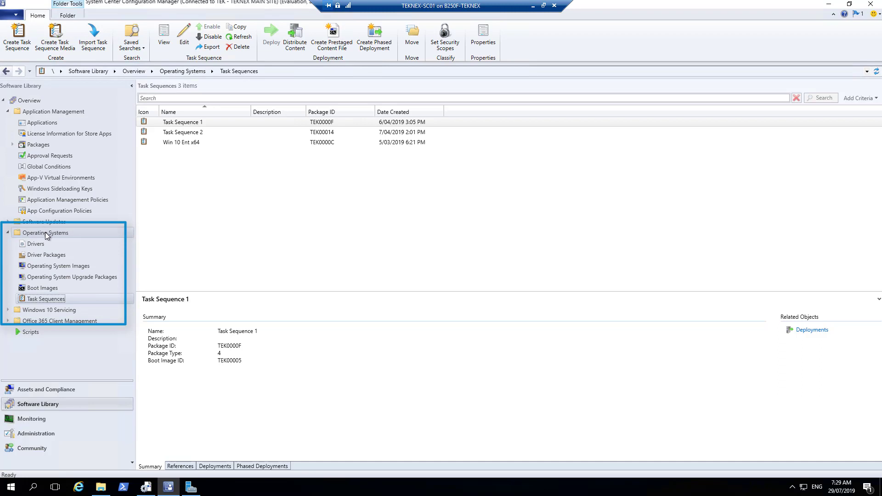
pyautogui.click(186, 133)
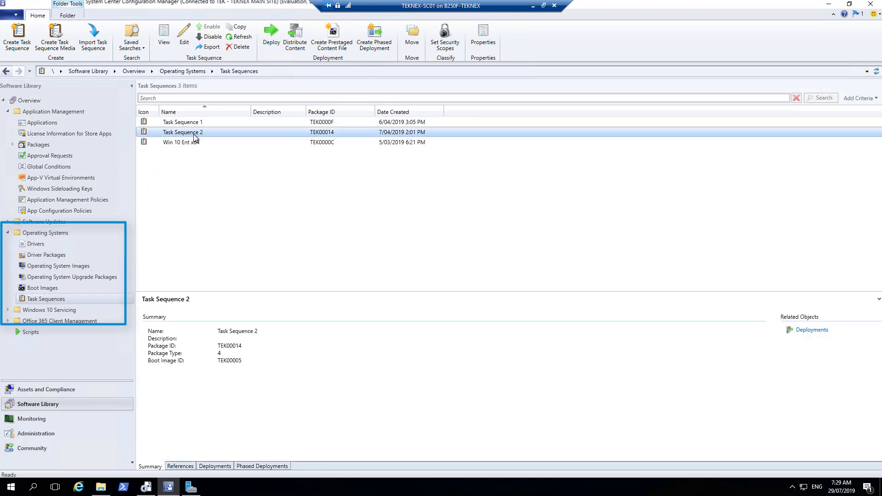
pyautogui.rightClick(197, 135)
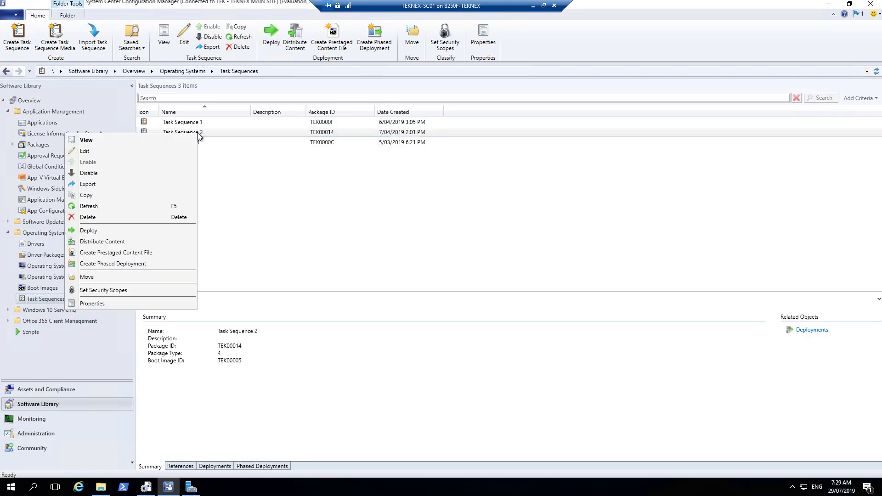
pyautogui.click(85, 151)
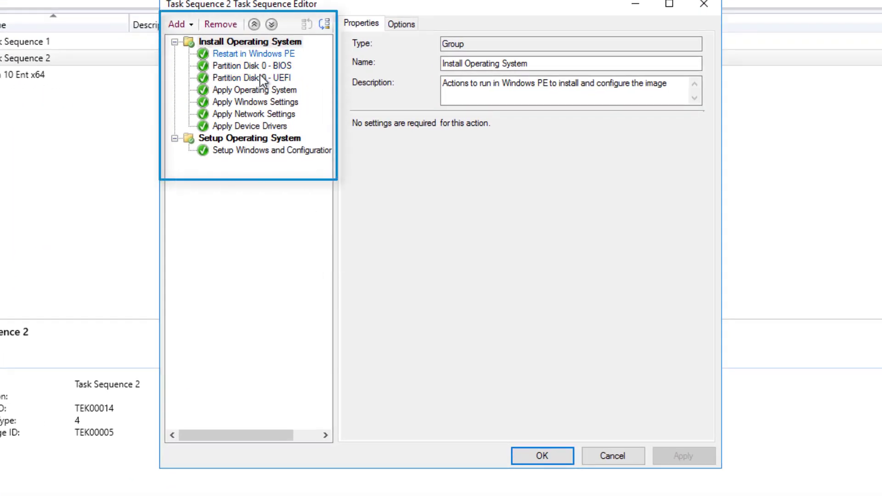
# Step: Enable an unattended or Sysprep answer file for the Apply Operating System step, using the Sysprep package from the MS Tools folder
pyautogui.click(265, 92)
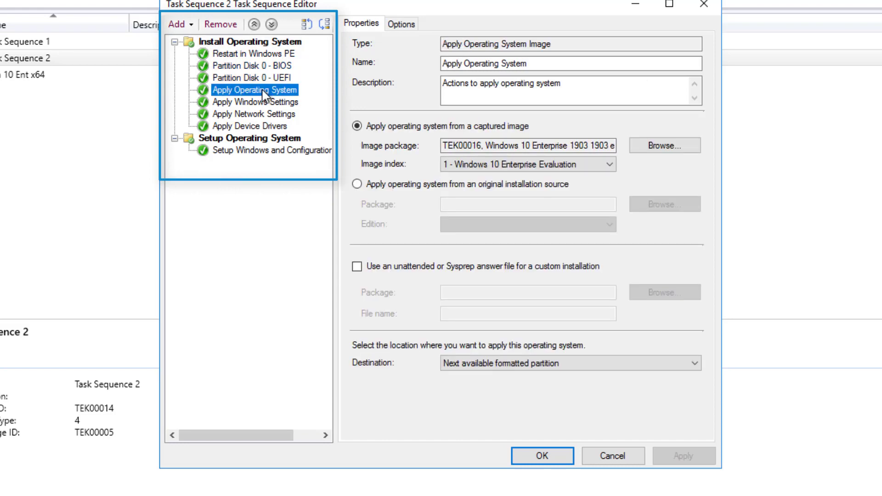
pyautogui.click(359, 268)
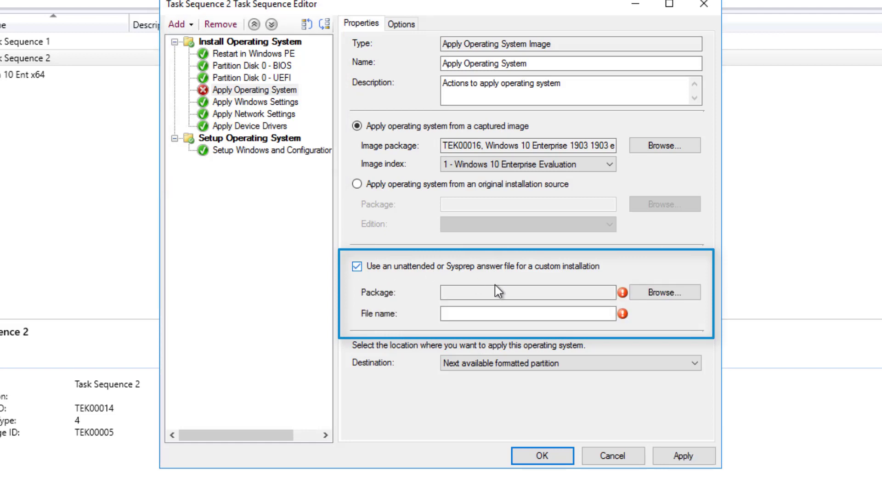
pyautogui.click(656, 294)
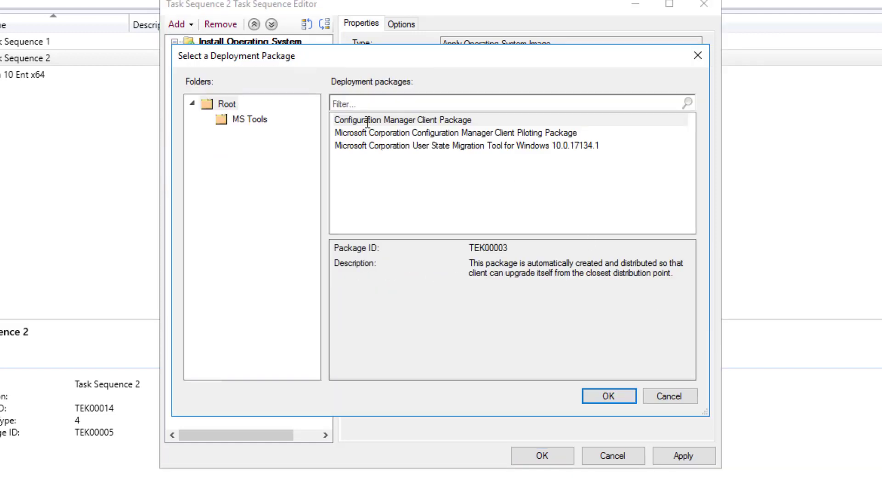
pyautogui.click(242, 121)
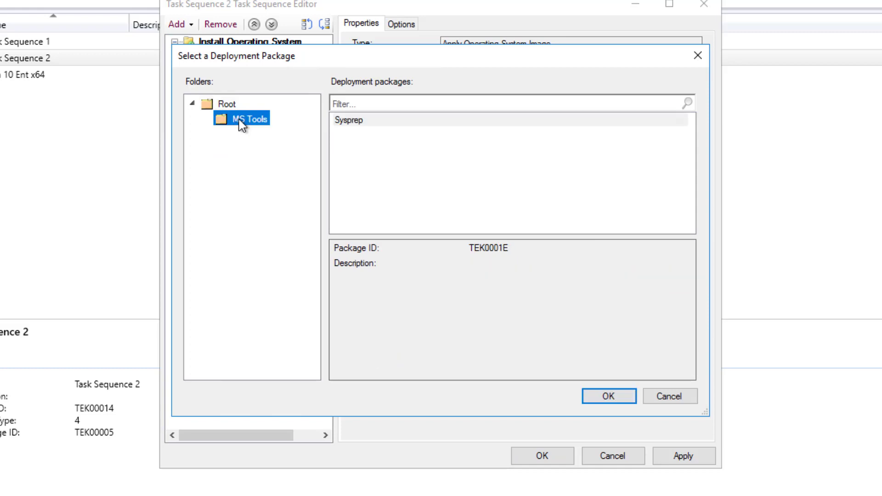
pyautogui.click(366, 131)
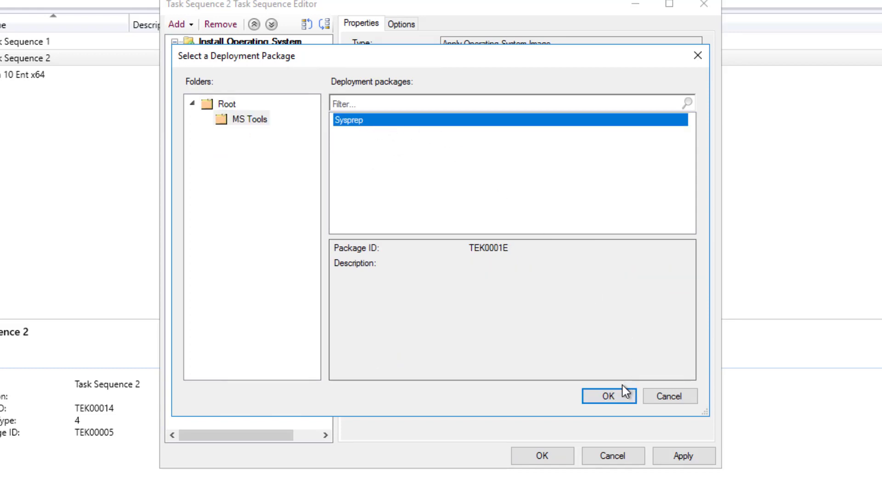
pyautogui.click(609, 397)
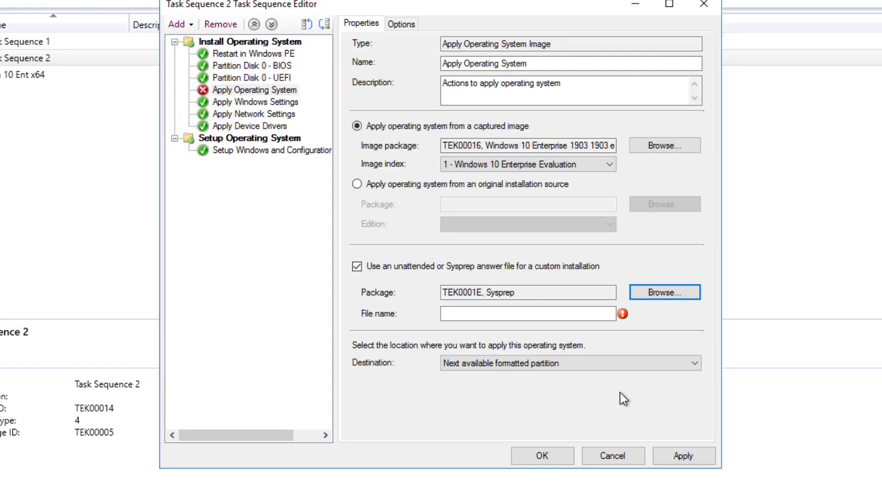
# Step: Set the answer file name to sysprep.xml, apply the change, and close the Task Sequence 2 editor
pyautogui.click(496, 314)
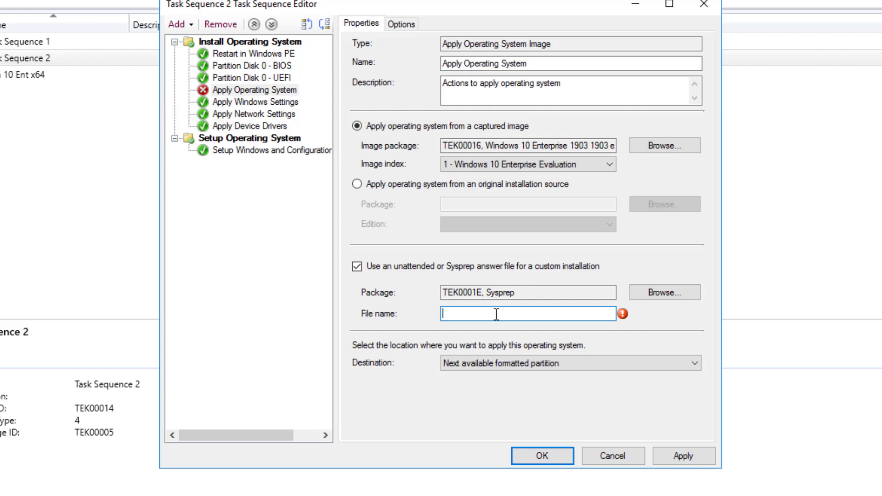
pyautogui.write('sysprep.xml')
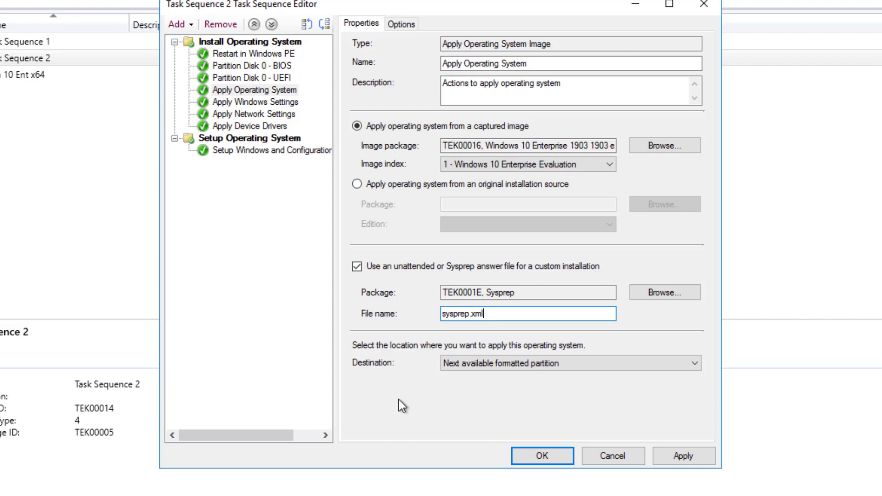
pyautogui.click(701, 458)
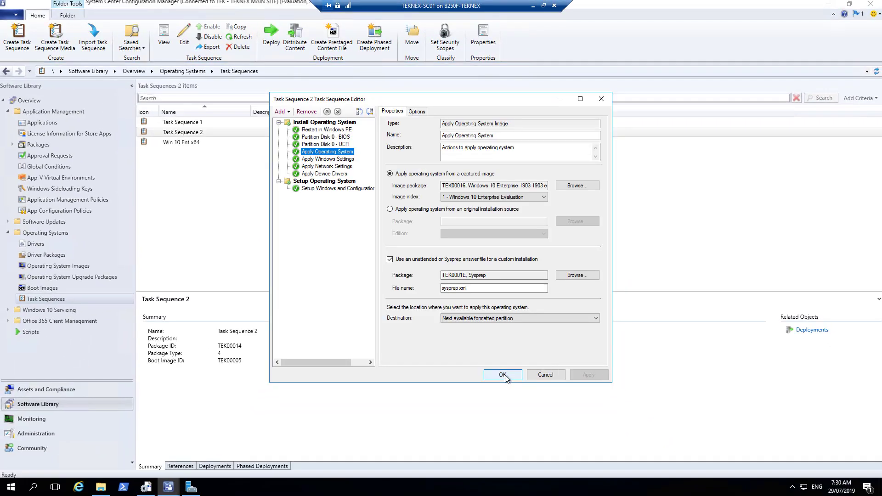
pyautogui.click(510, 385)
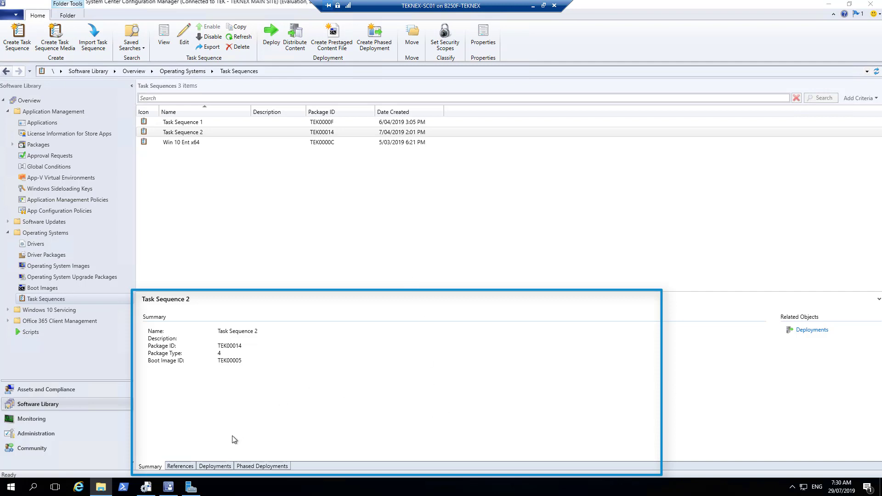
# Step: Review the content that Task Sequence 2 references, sorting the list by the Targeted column
pyautogui.click(180, 467)
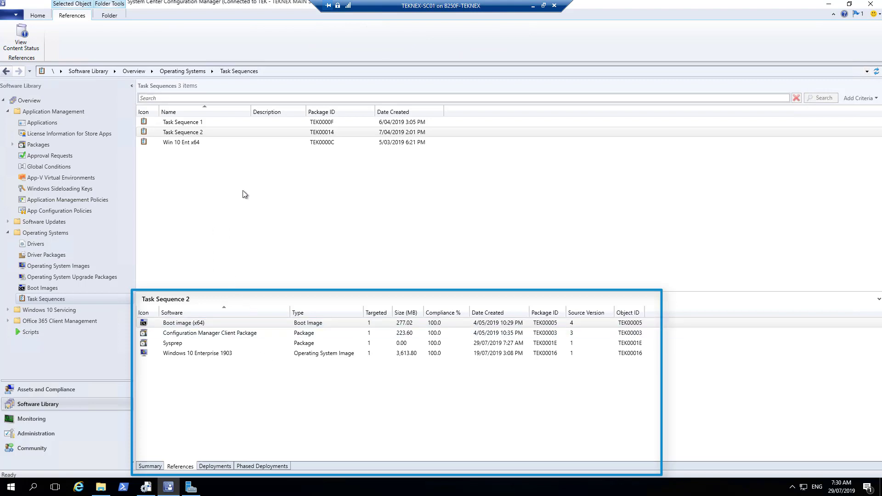
pyautogui.click(383, 317)
pyautogui.click(384, 316)
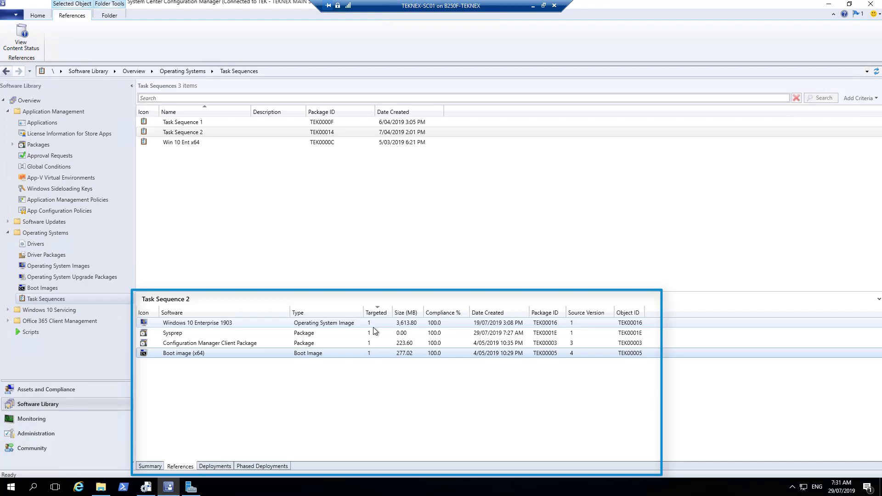
# Step: Review Task Sequence 2's deployments to the All Unknown Computers and TEKNEX Computers collections, and collapse Application Management
pyautogui.click(219, 467)
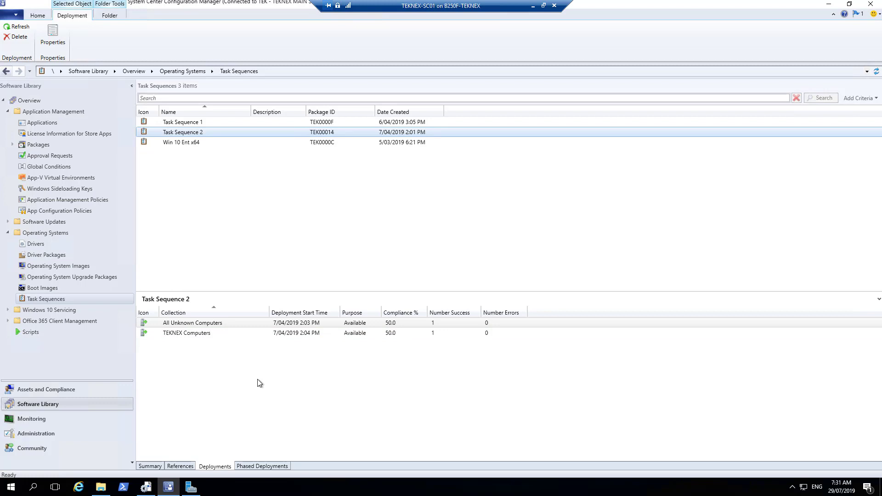
pyautogui.click(208, 324)
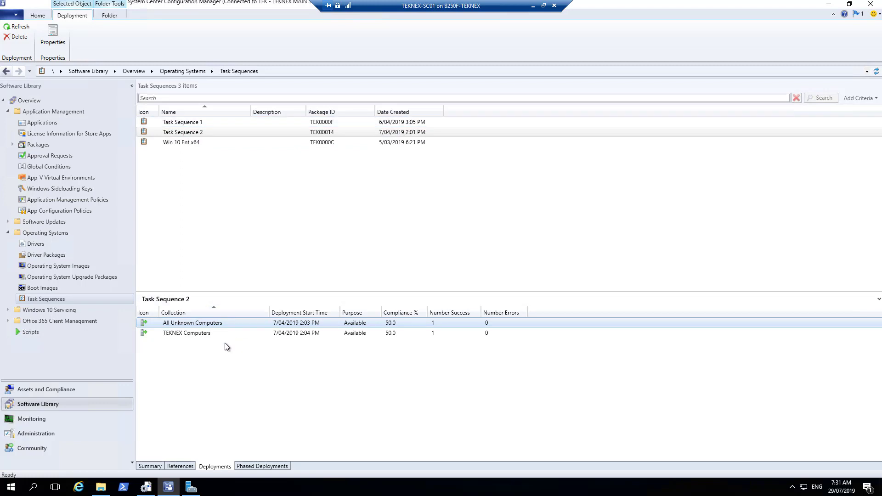
pyautogui.click(208, 335)
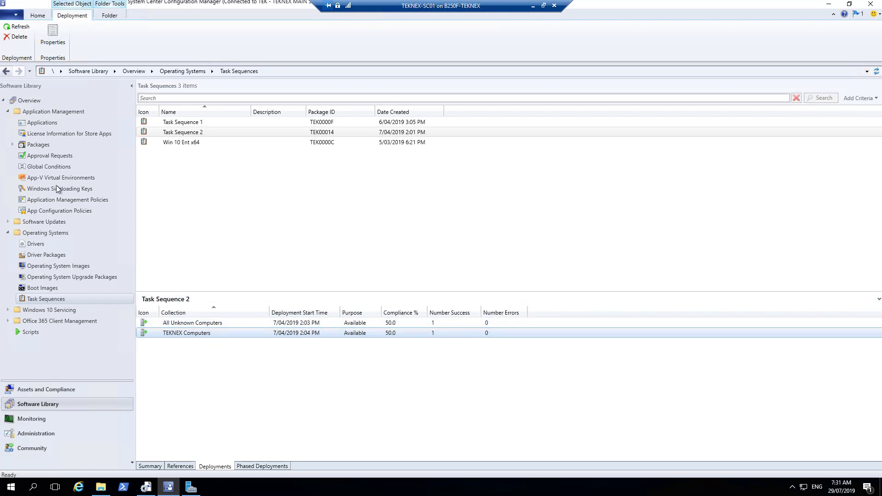
pyautogui.click(7, 112)
pyautogui.click(190, 336)
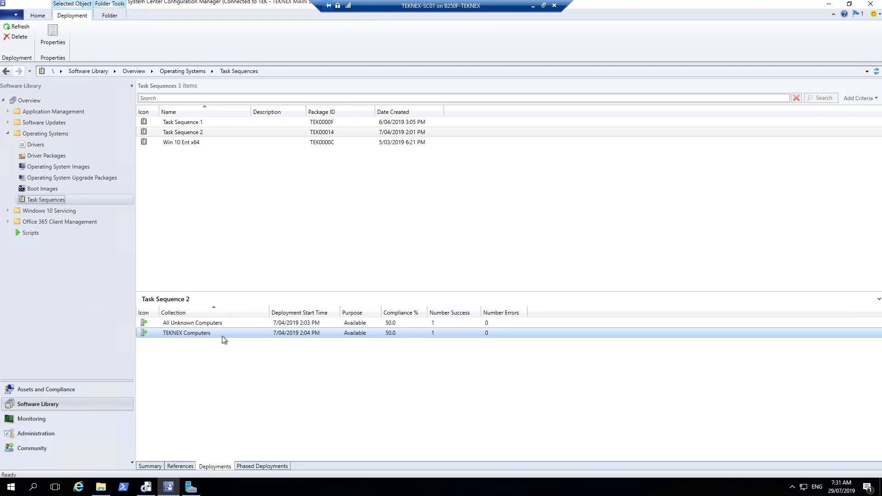
# Step: Show the members of the TEKNEX Computers device collection under Assets and Compliance and select PC-03
pyautogui.click(59, 393)
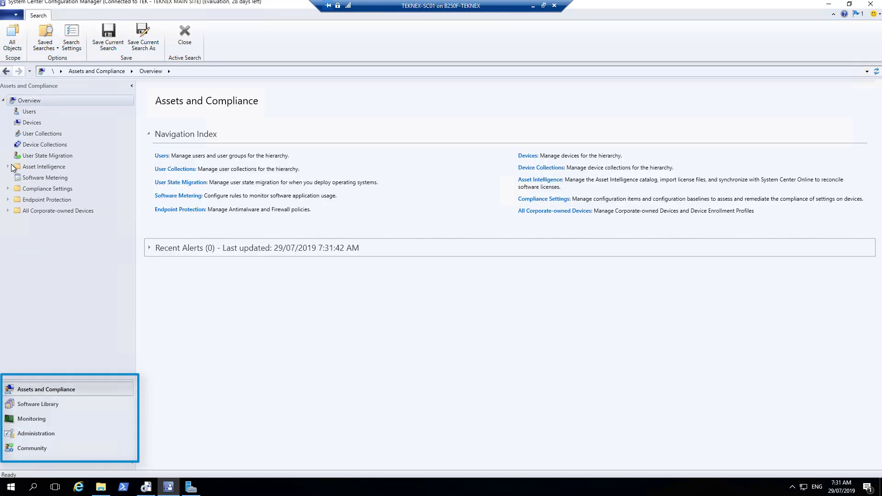
pyautogui.click(32, 145)
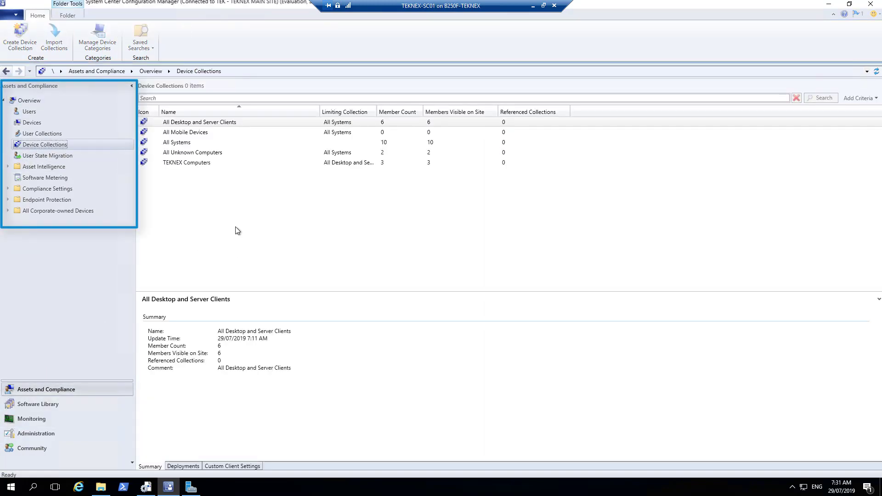
pyautogui.click(196, 167)
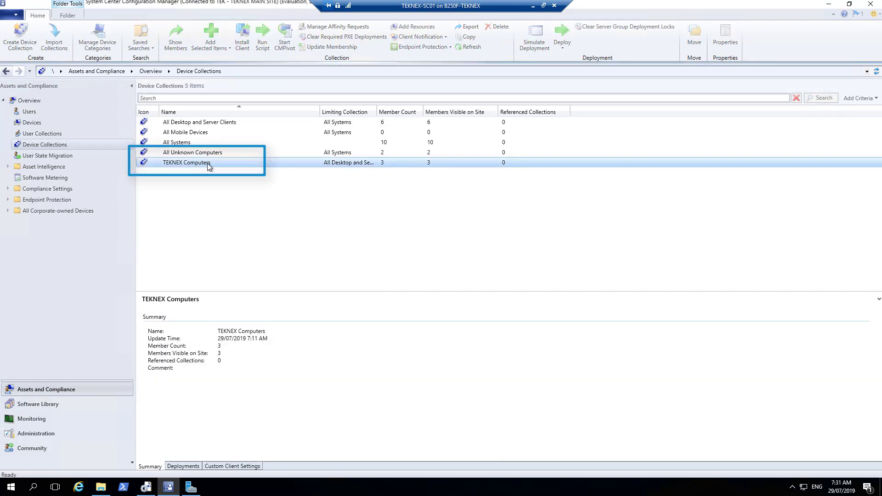
pyautogui.doubleClick(207, 164)
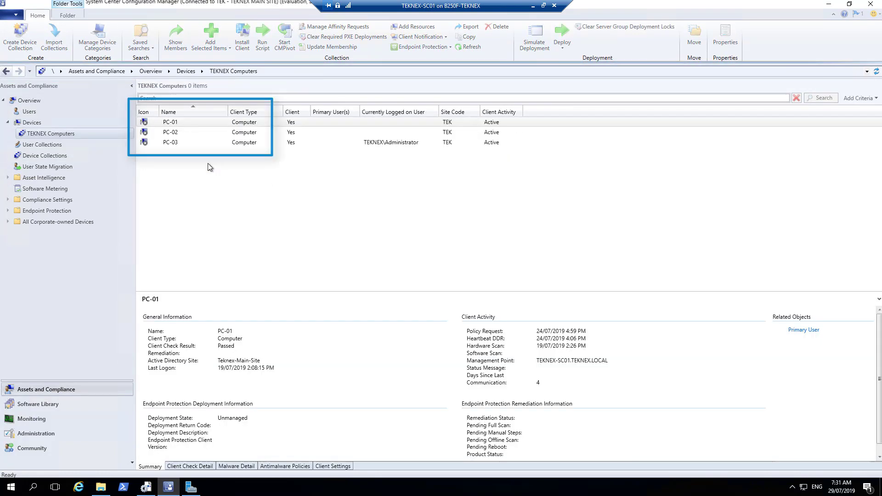
pyautogui.click(180, 142)
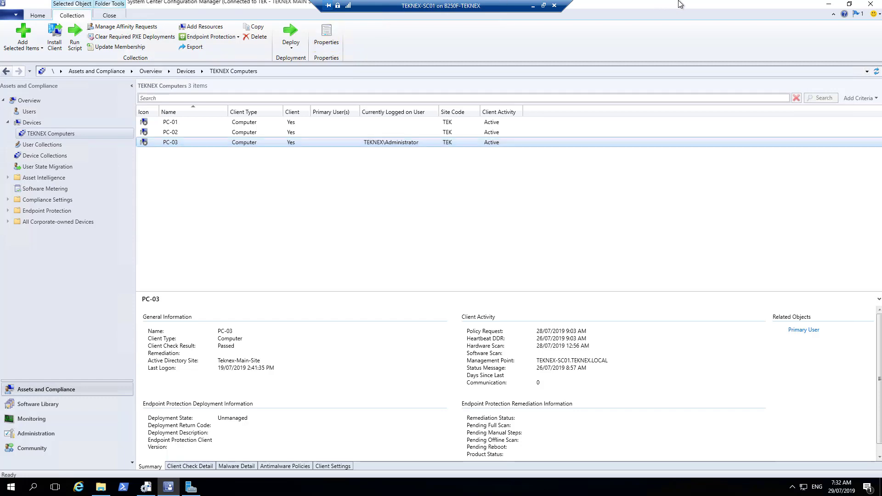
# Step: Switch to Hyper-V Manager on the host, check the firmware boot order in PC-03's settings, and close them
pyautogui.click(531, 7)
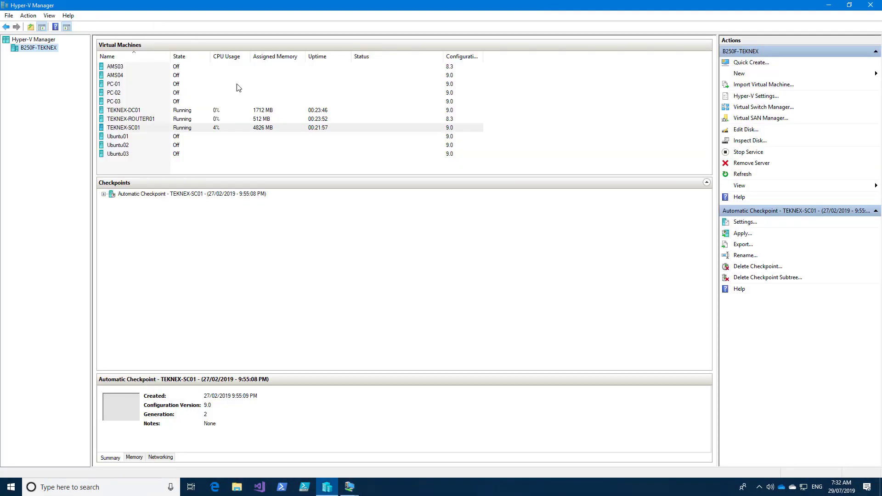
pyautogui.click(123, 102)
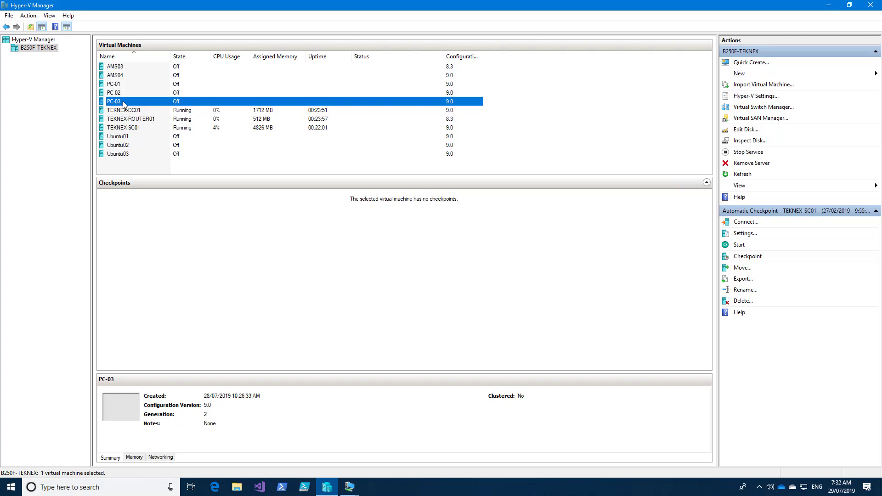
pyautogui.rightClick(123, 103)
pyautogui.click(156, 122)
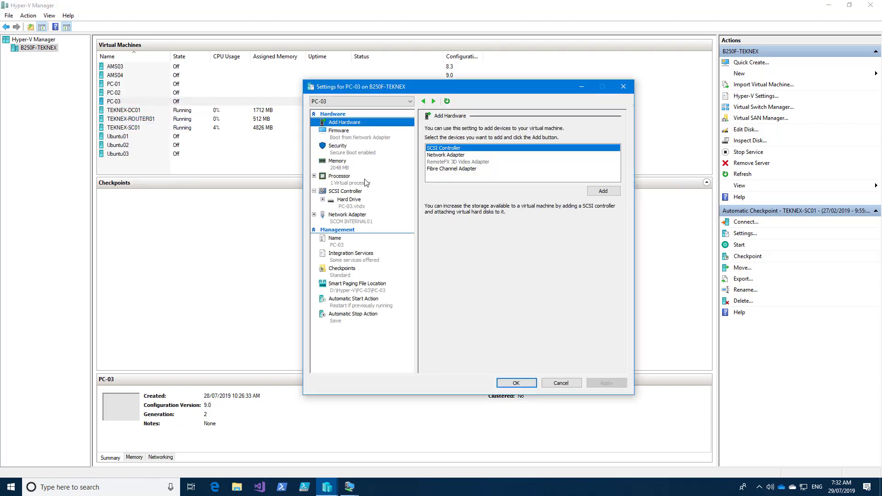
pyautogui.click(358, 135)
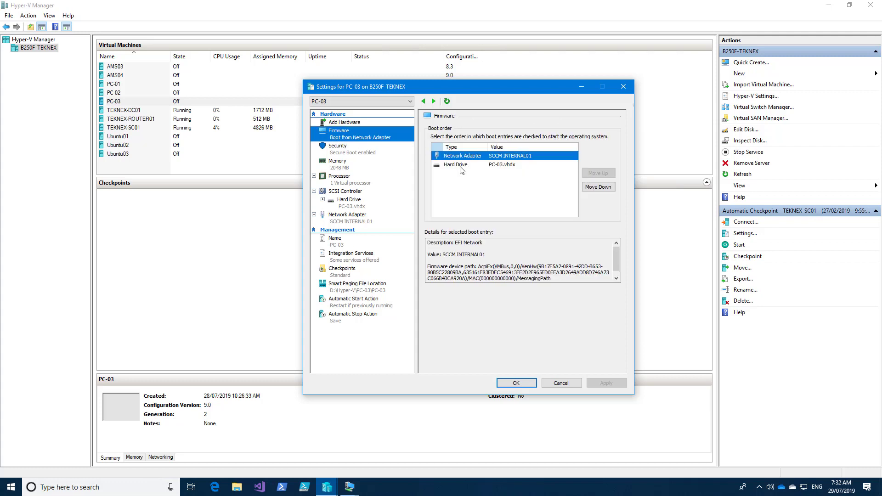
pyautogui.click(474, 157)
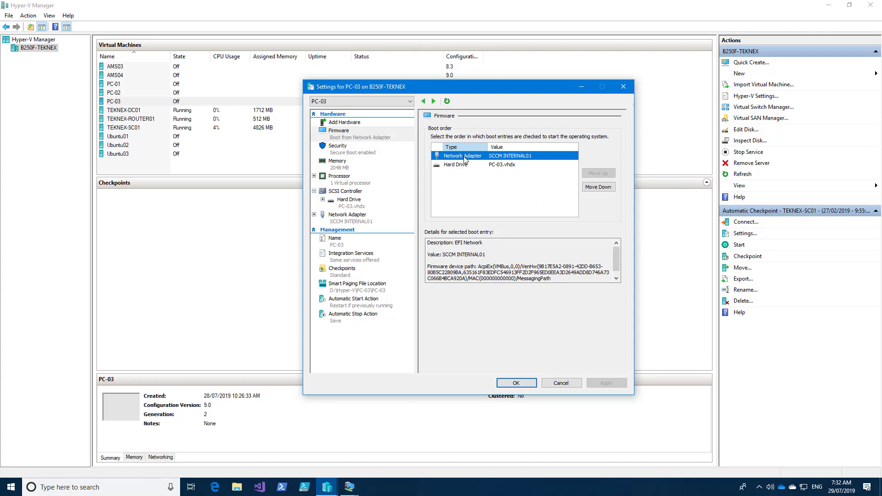
pyautogui.click(517, 384)
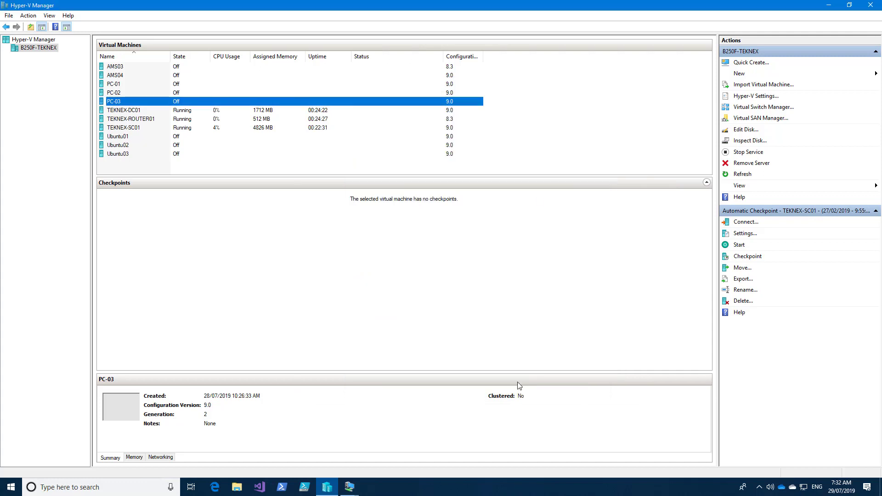
# Step: Connect to the PC-03 virtual machine, start it, and boot it from the network through PXE
pyautogui.doubleClick(185, 101)
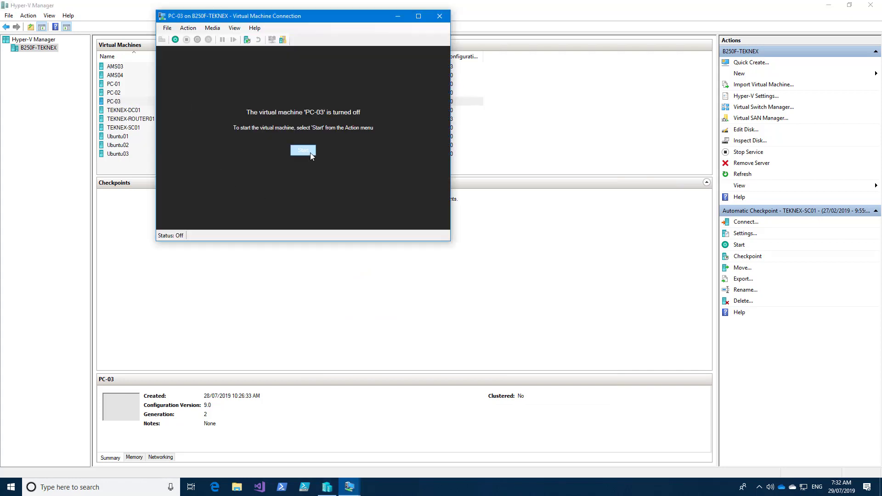
pyautogui.click(311, 153)
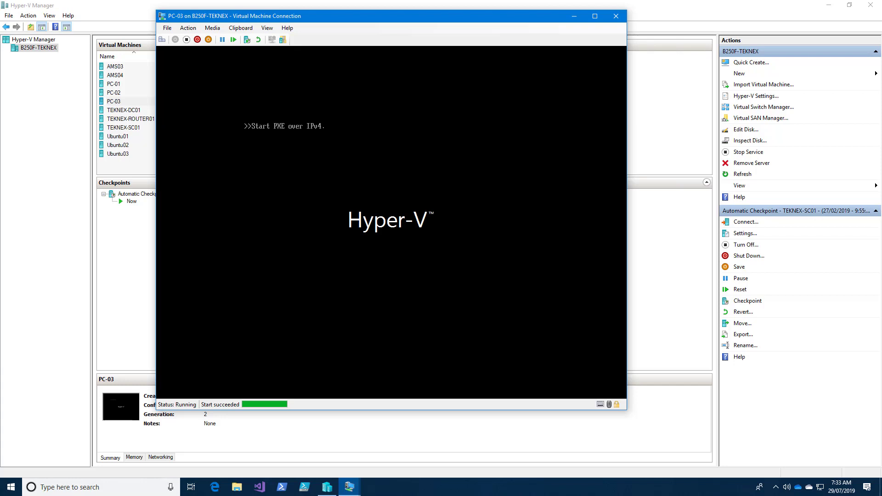
pyautogui.press('Return')
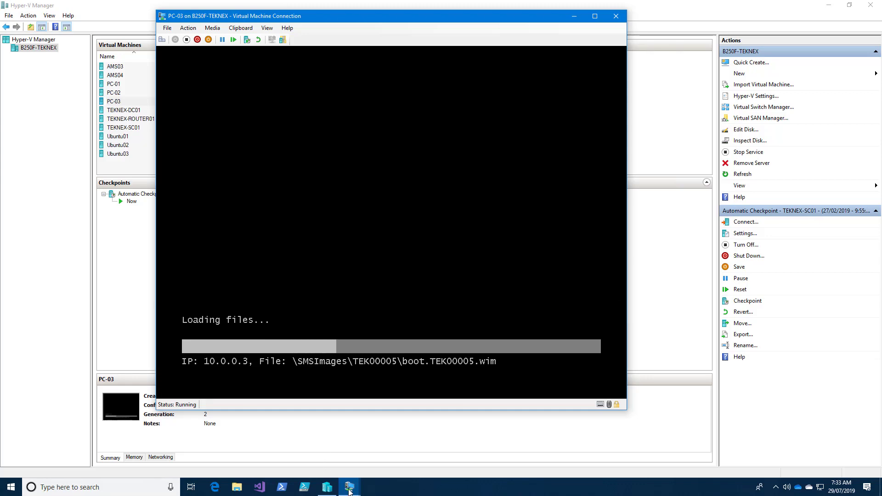
# Step: Switch back to Configuration Manager on TEKNEX-SC01 and check the x64 boot image under Operating Systems in the Software Library
pyautogui.moveTo(350, 486)
pyautogui.click(357, 451)
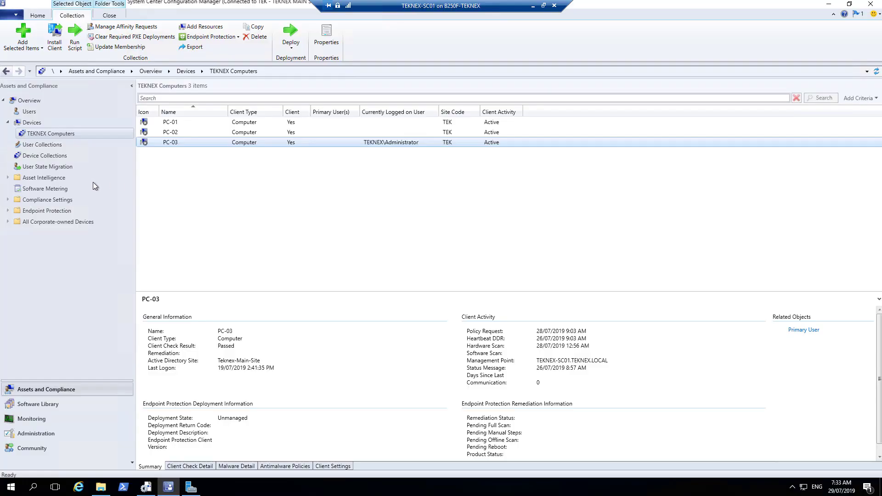
pyautogui.click(57, 407)
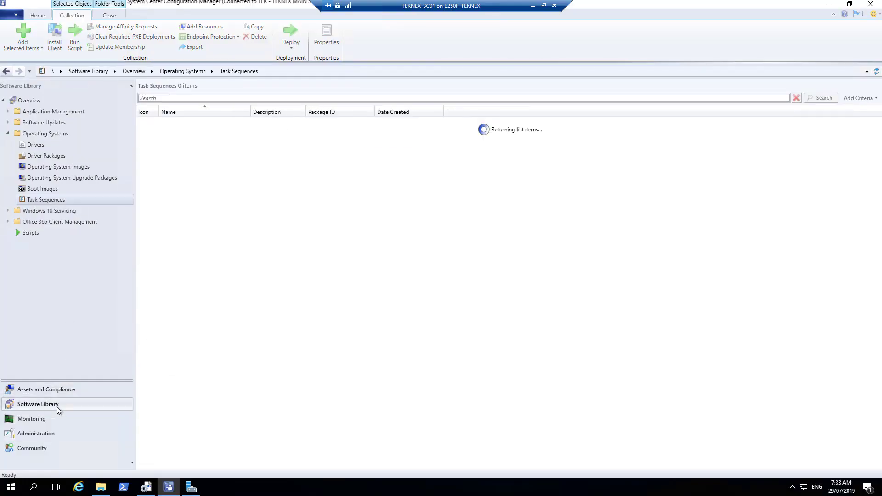
pyautogui.click(42, 192)
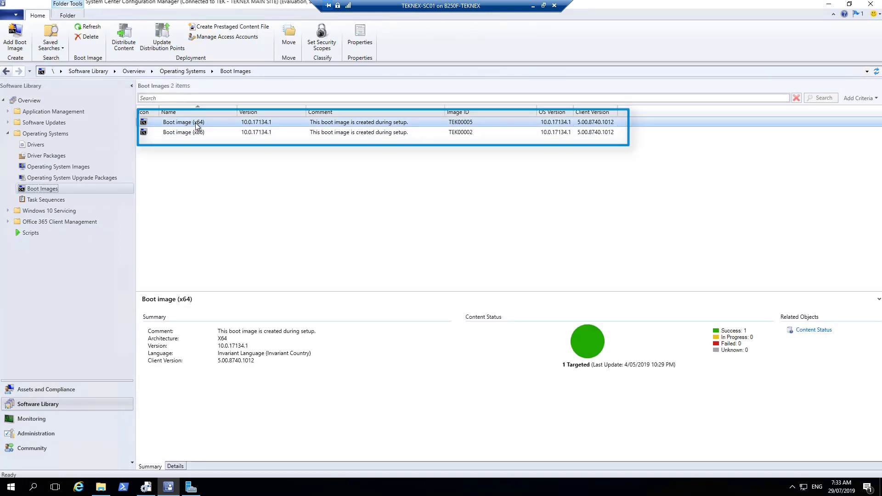
# Step: Switch back to the PC-03 virtual machine and enter the media password to continue past the Task Sequence Wizard's welcome page
pyautogui.click(533, 6)
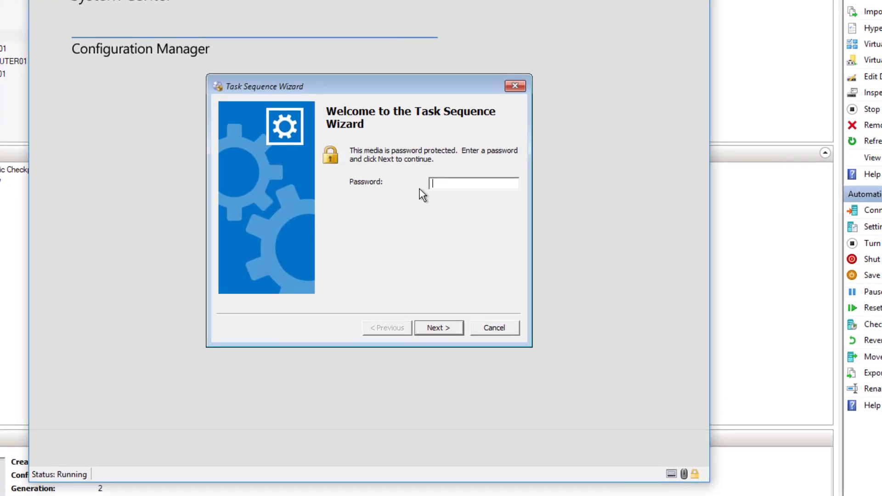
pyautogui.write('*********')
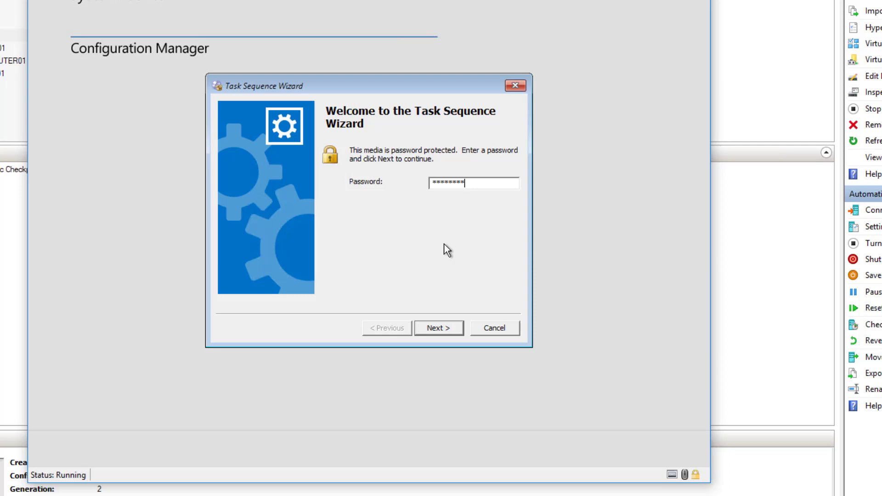
pyautogui.click(442, 328)
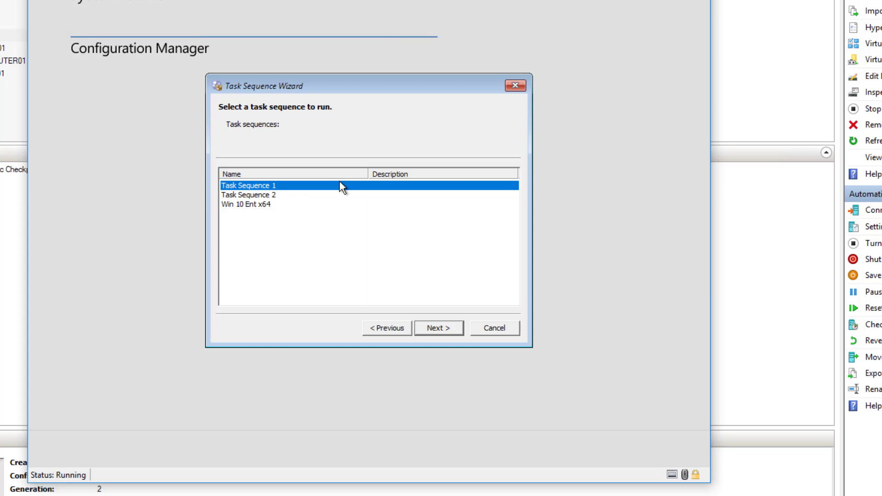
# Step: Choose Task Sequence 2, set the OSDComputerName variable to PC-03, and start the deployment
pyautogui.click(271, 196)
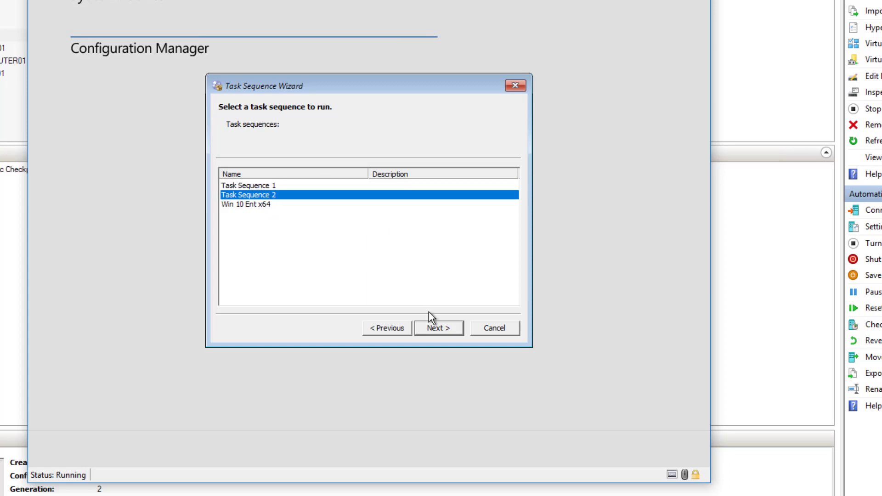
pyautogui.click(439, 328)
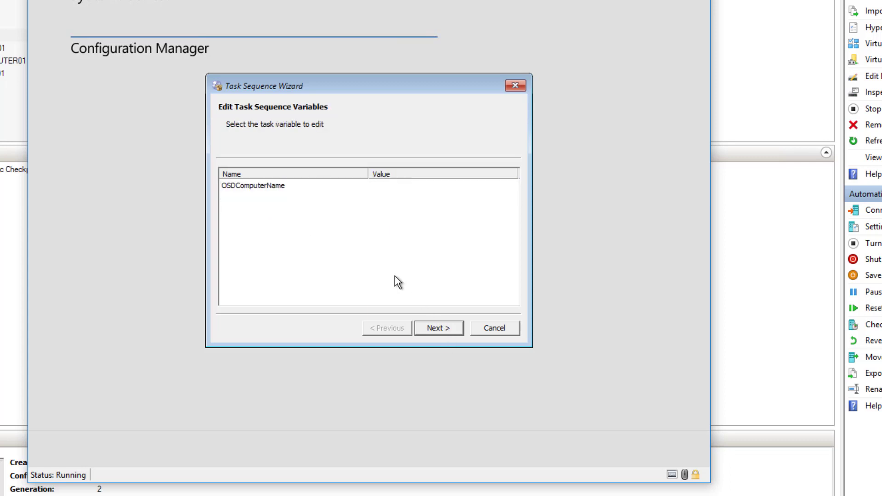
pyautogui.click(263, 186)
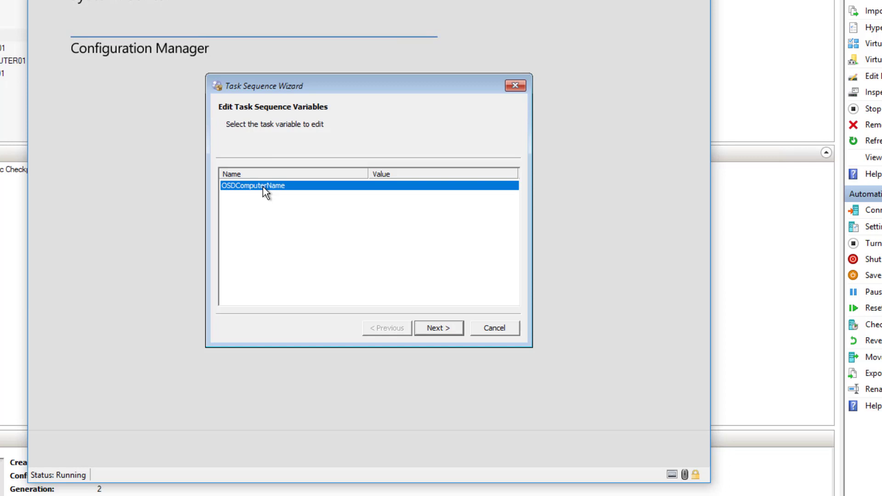
pyautogui.doubleClick(263, 187)
pyautogui.click(372, 237)
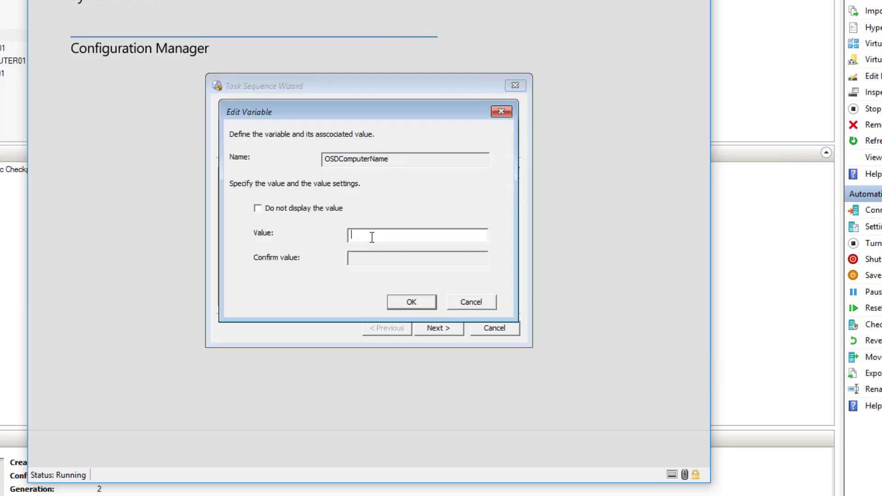
pyautogui.write('PC-03')
pyautogui.click(426, 302)
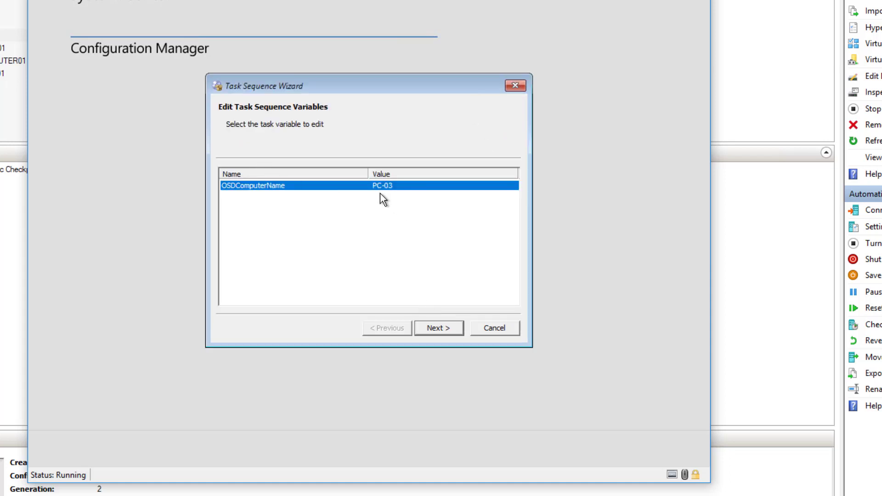
pyautogui.click(443, 328)
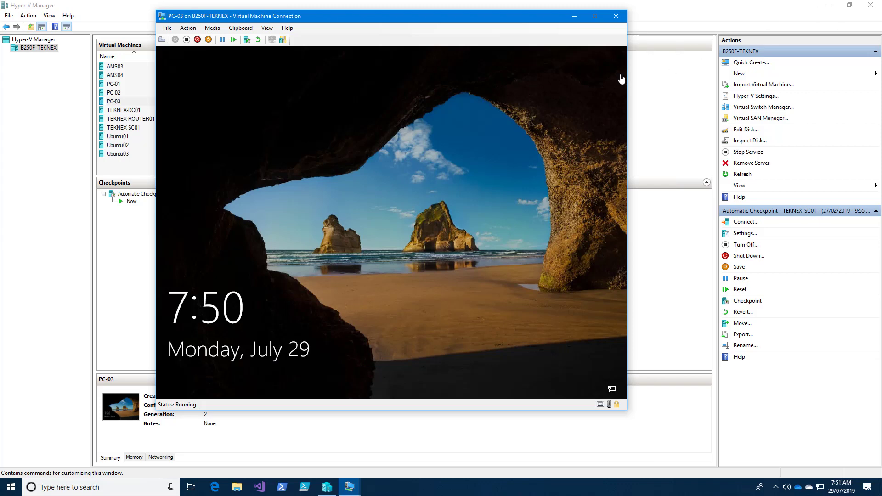
# Step: Dismiss PC-03's lock screen and run the command "control system" on its desktop to open the system information
pyautogui.click(398, 218)
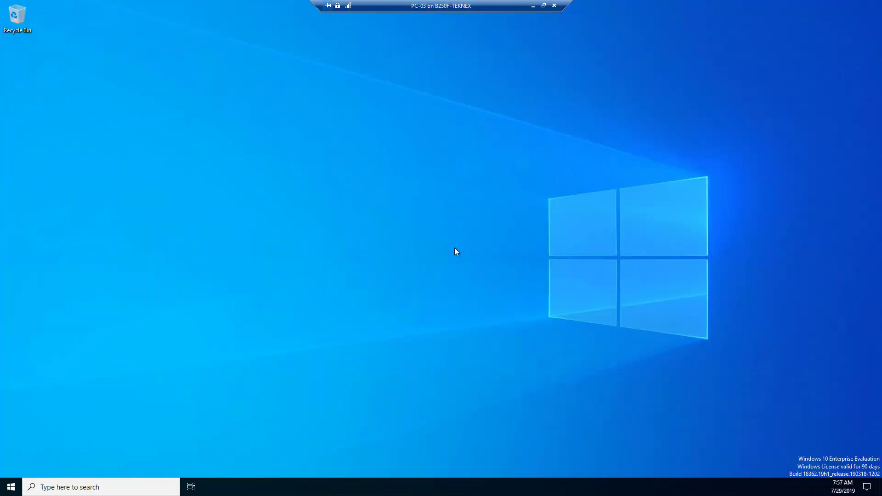
pyautogui.press('super+r')
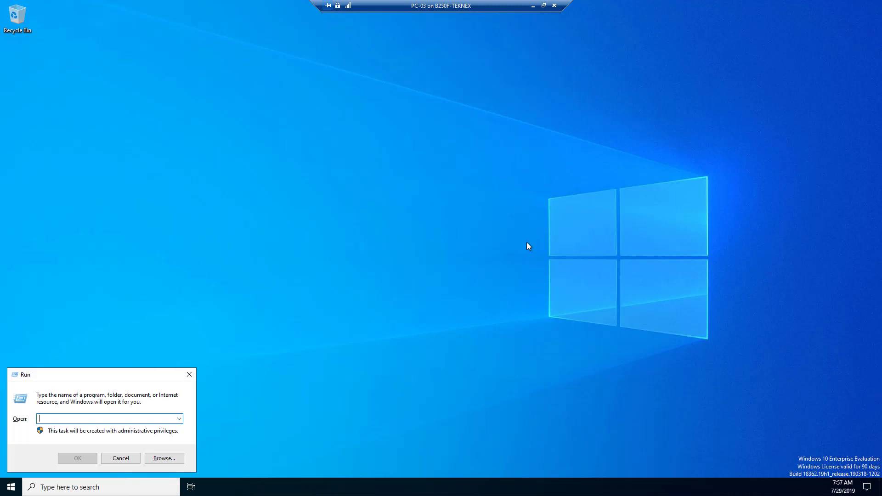
pyautogui.write('control')
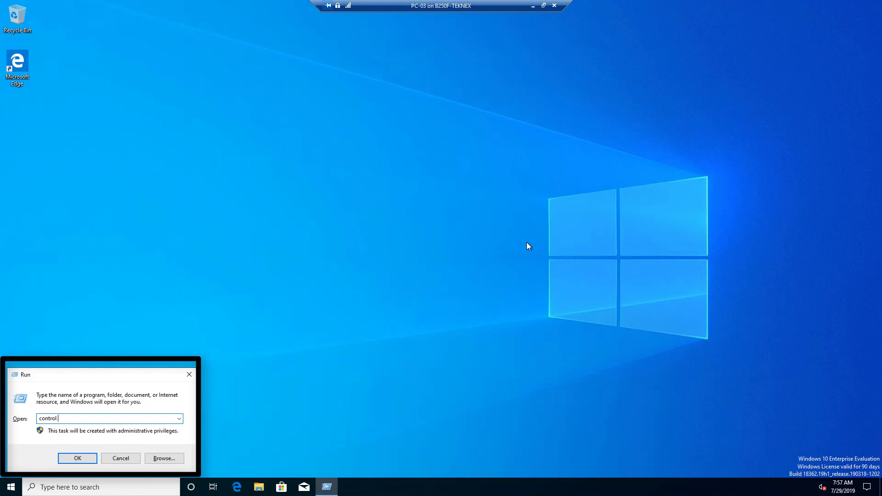
pyautogui.write('system')
pyautogui.press('Return')
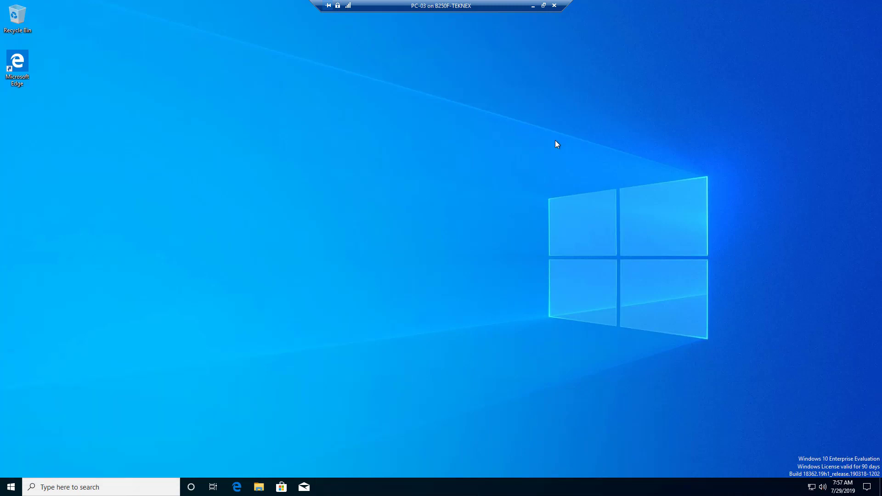